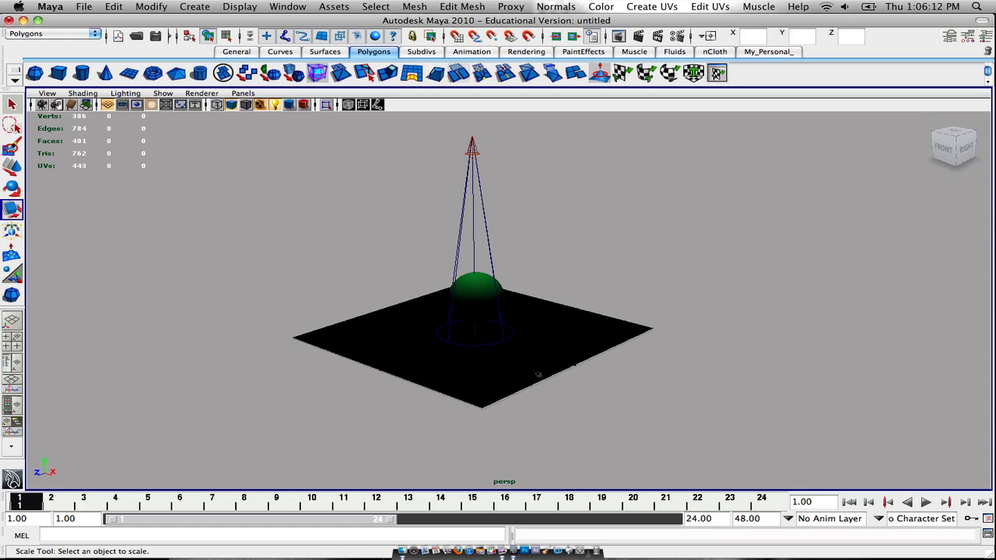
Render the example spot light scene from the front, once from farther away and once from closer up.
left_click(943, 148)
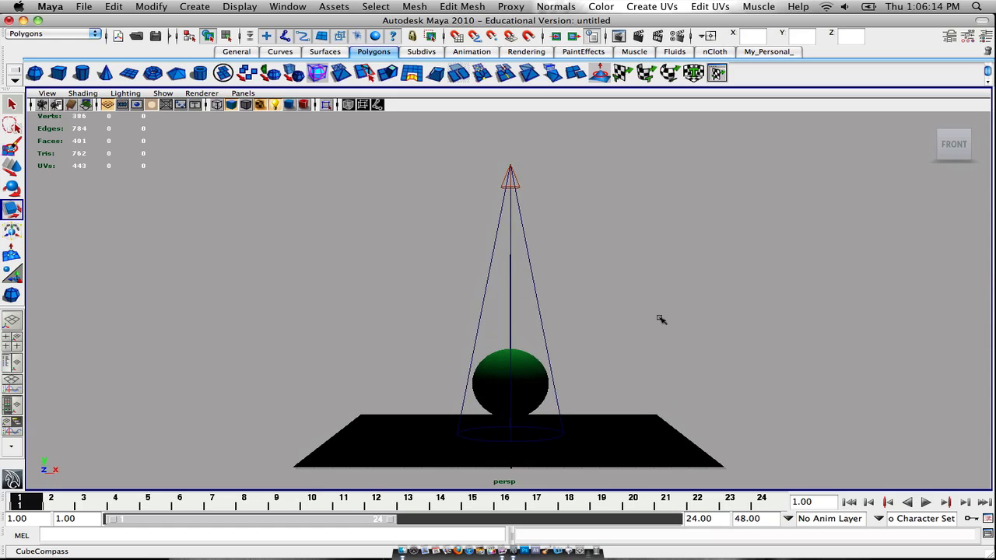
left_click_drag(656, 302, 638, 275, "alt")
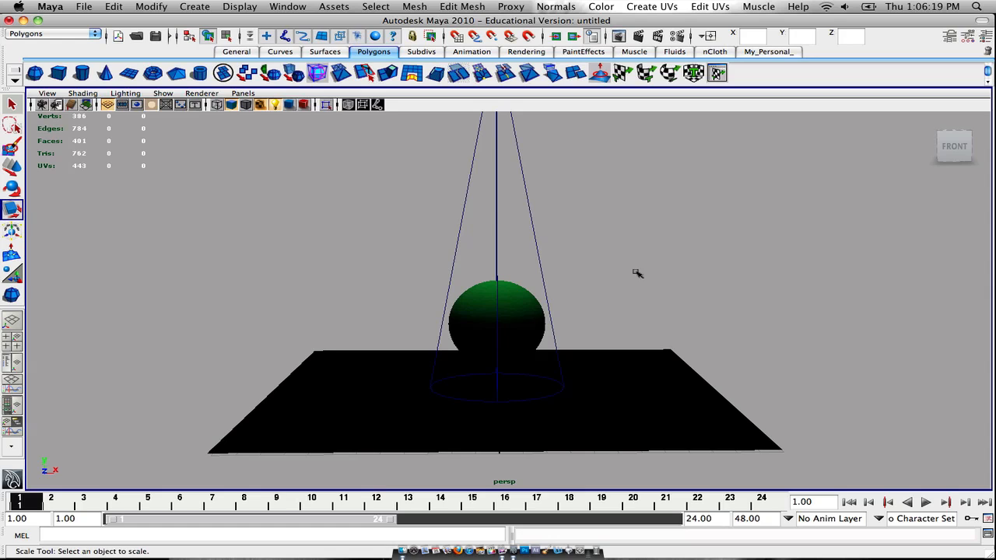
left_click(638, 35)
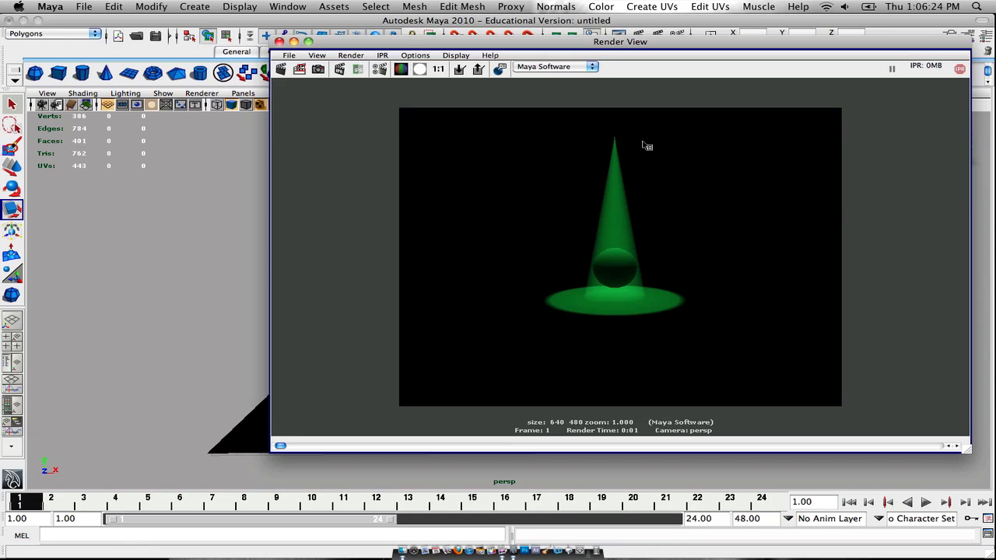
left_click(279, 42)
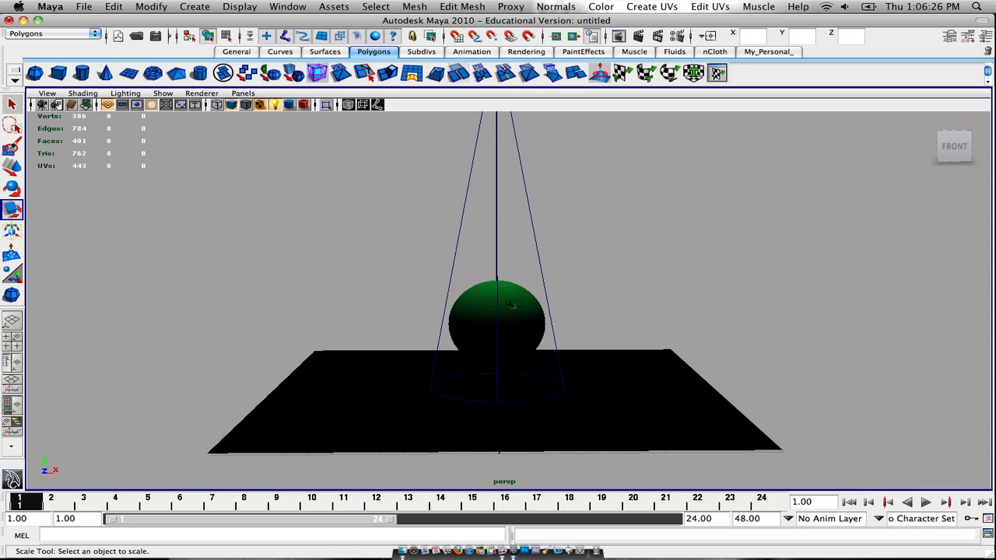
right_click_drag(511, 305, 551, 305, "alt")
left_click(638, 36)
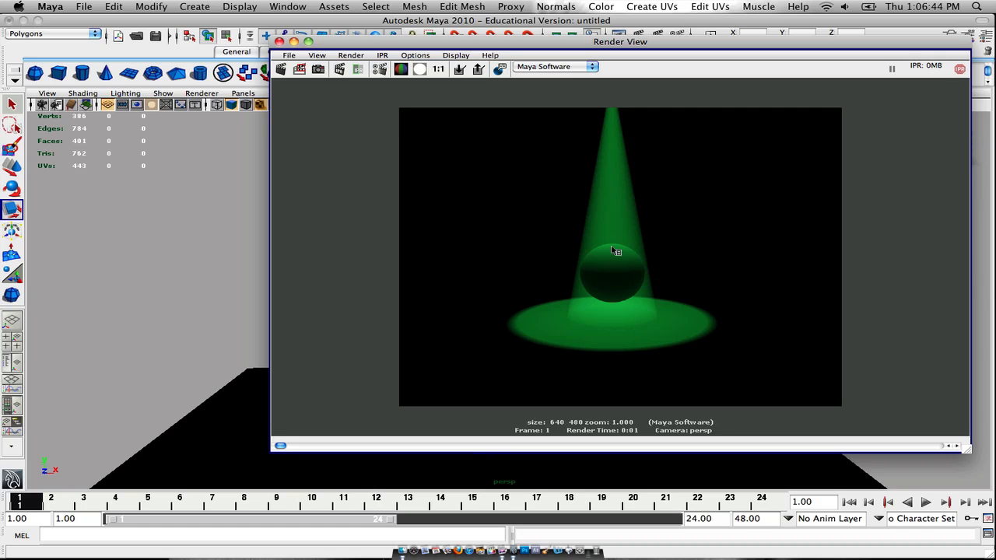
left_click(278, 42)
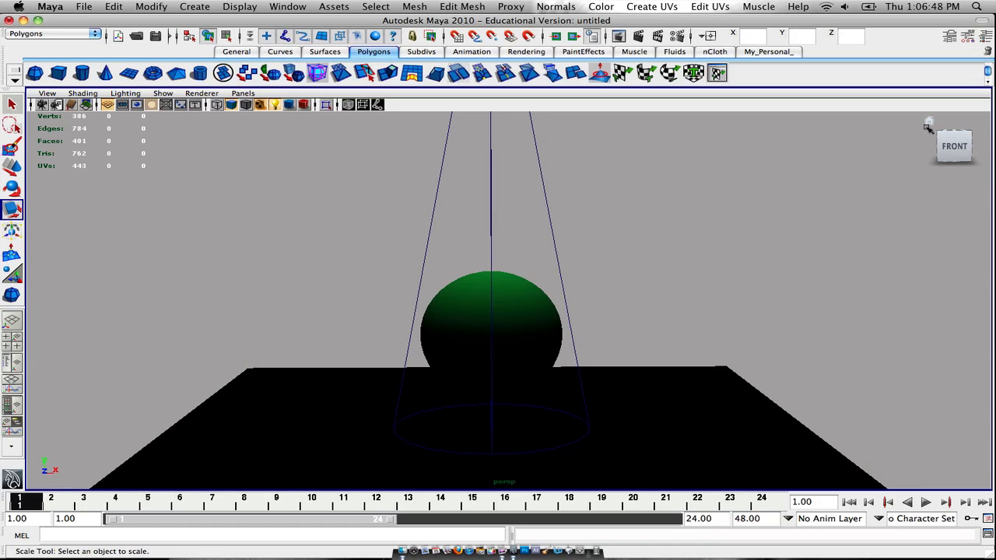
Start a new empty scene without saving the changes to the untitled example scene.
left_click(928, 122)
middle_click_drag(678, 227, 644, 268, "alt")
scroll(644, 268, "down", 2)
left_click(118, 36)
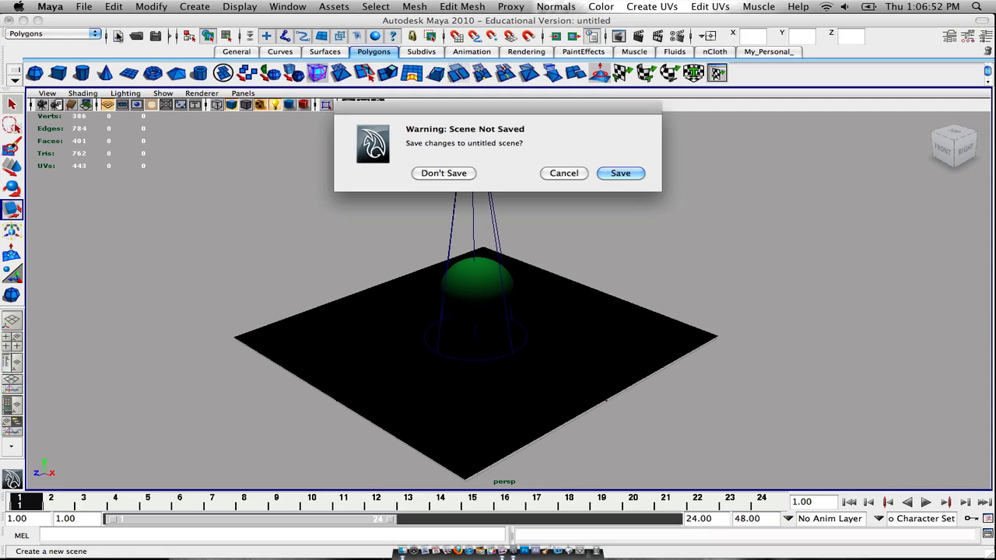
left_click(441, 173)
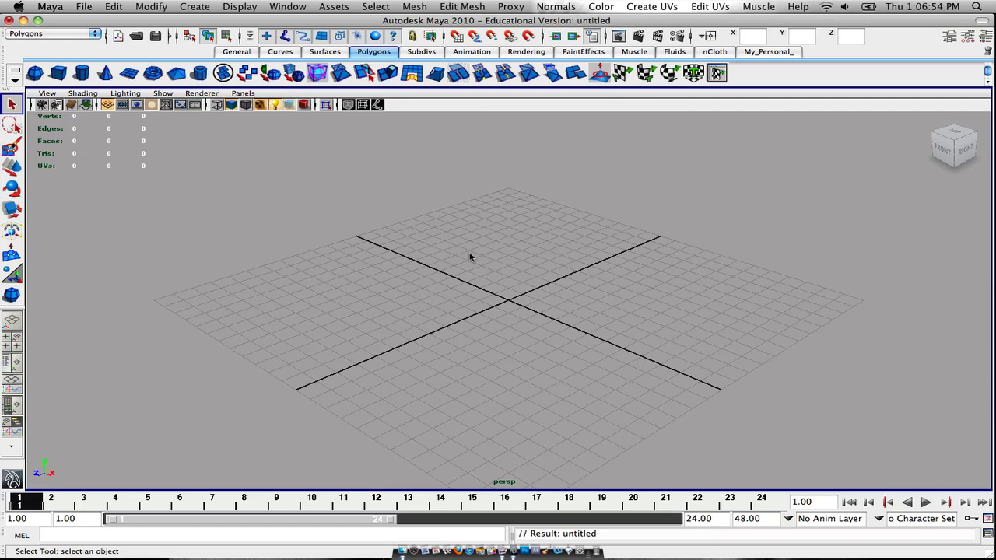
Draw a polygon plane covering the whole grid and display it shaded with scene lighting.
scroll(616, 251, "down", 3)
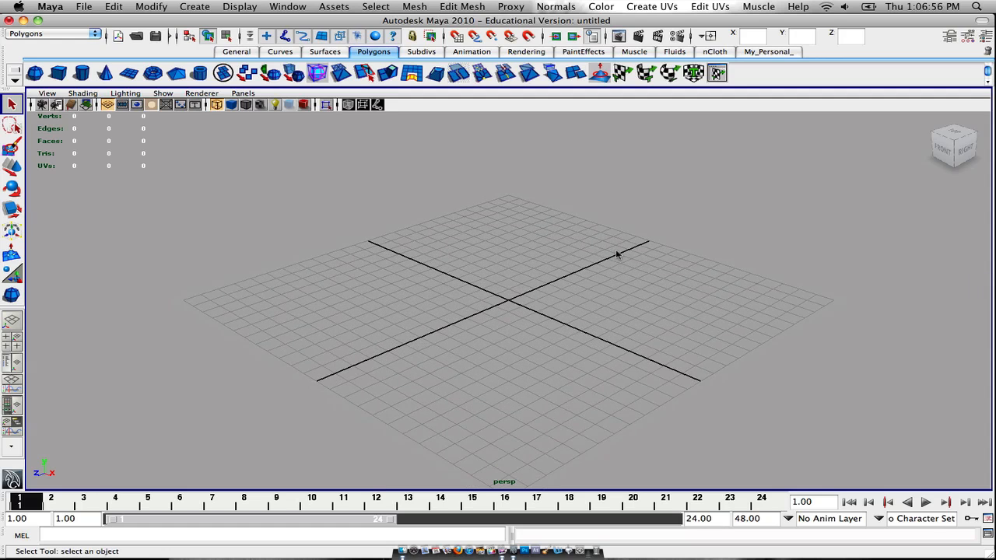
middle_click_drag(611, 251, 587, 244, "alt")
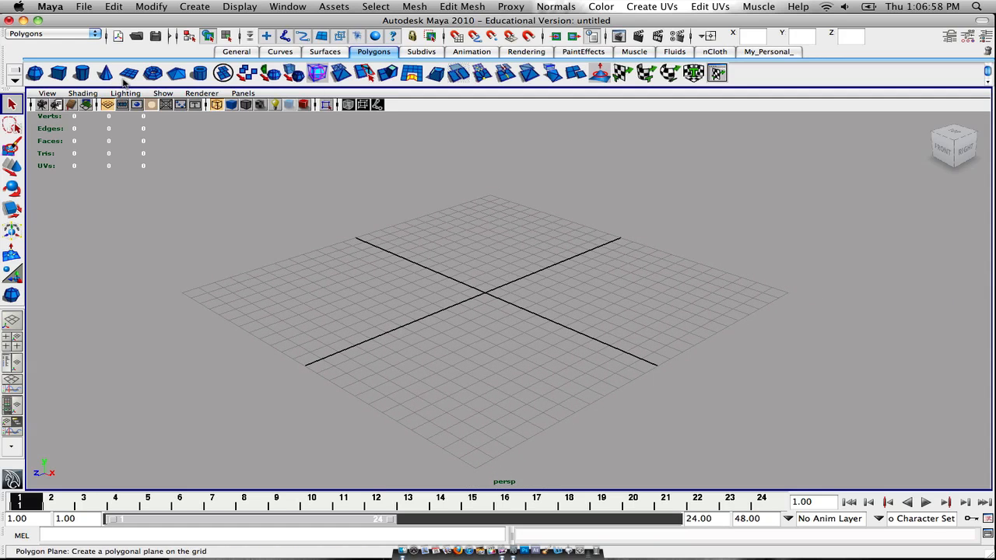
left_click(128, 73)
left_click_drag(480, 457, 480, 449)
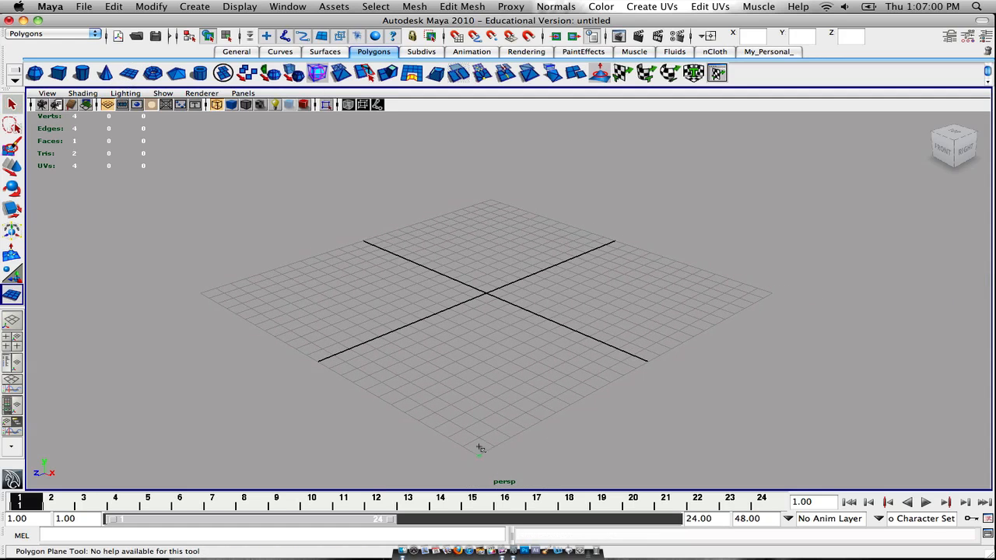
left_click_drag(502, 223, 491, 205)
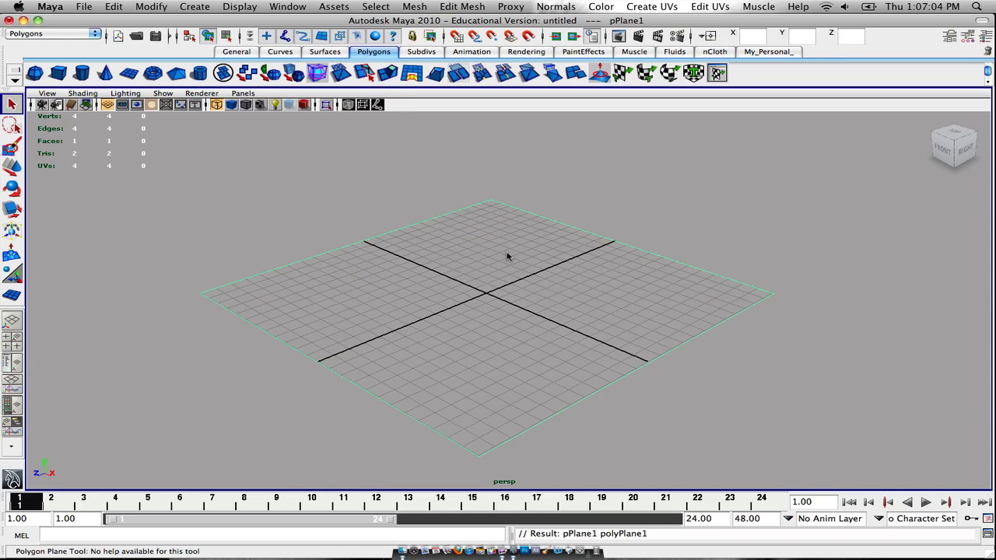
key("5")
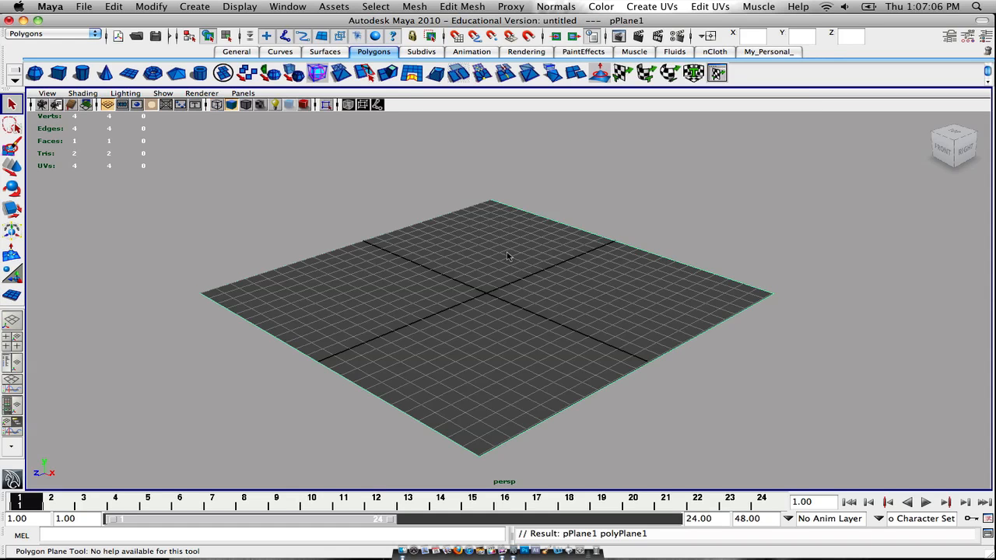
key("7")
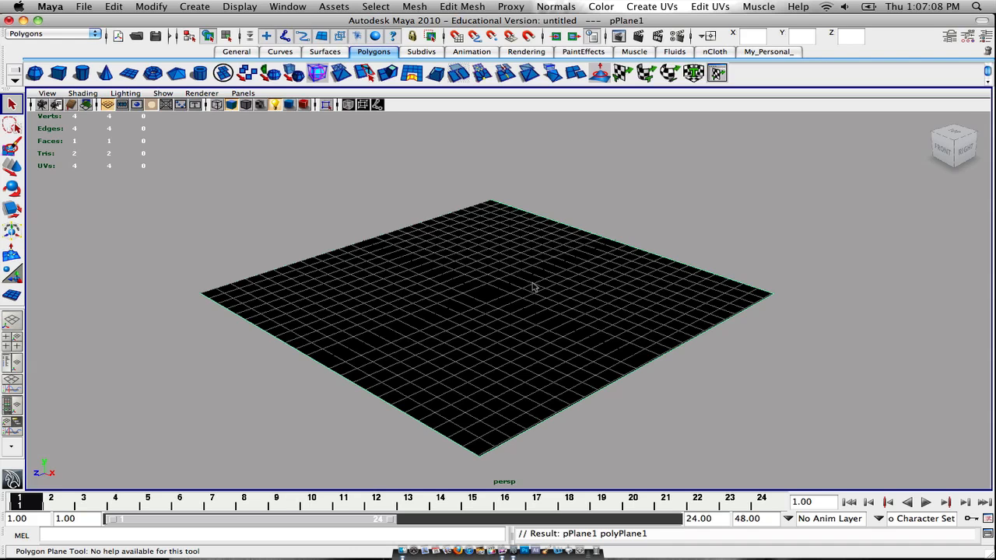
Raise the plane slightly above the grid and deselect it.
left_click_drag(534, 287, 517, 278, "alt")
key("w")
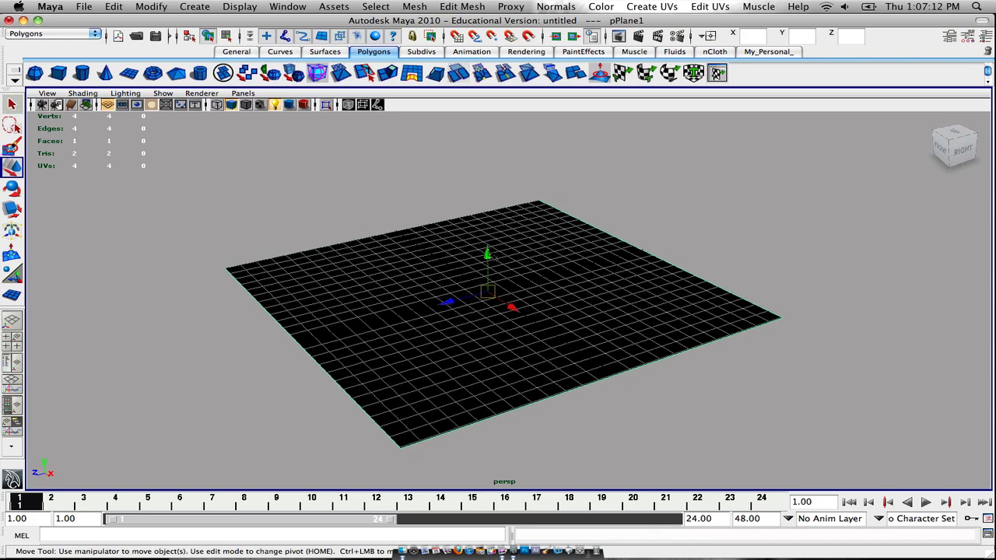
left_click_drag(487, 256, 490, 254)
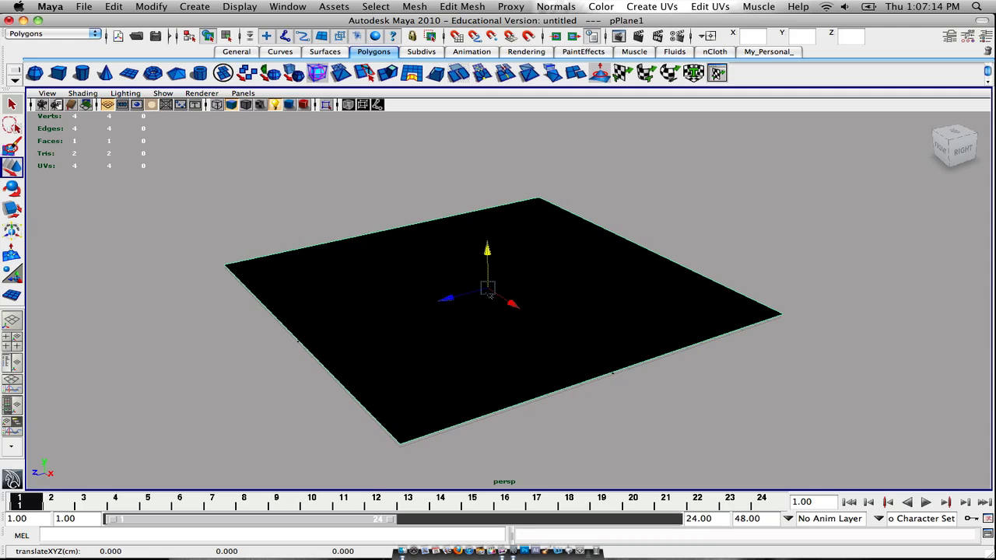
mouse_move(498, 289)
left_mouse_down("alt")
mouse_move(555, 287)
mouse_move(481, 277)
mouse_move(479, 288)
left_mouse_up("alt")
scroll(536, 290, "down", 3)
left_click(613, 209)
scroll(607, 233, "down", 3)
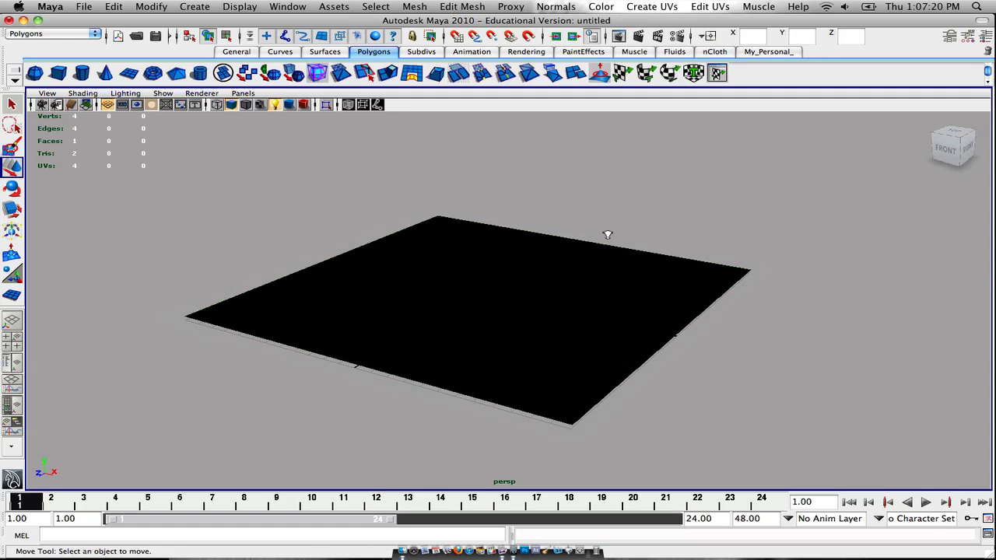
Create a polygon sphere over the plane, scaled to about 0.835 and raised to about 2.96 on Y.
left_click_drag(620, 224, 607, 231, "alt")
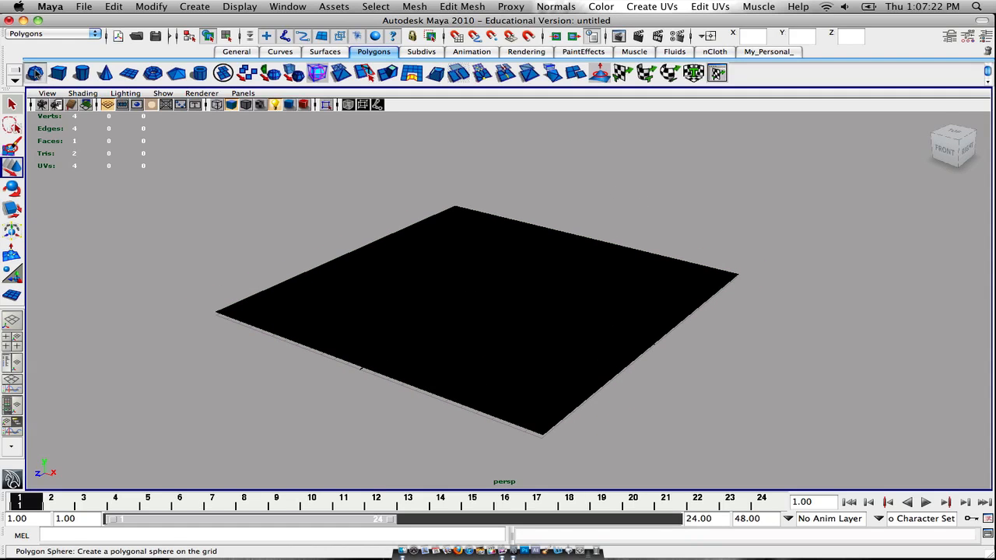
left_click(35, 72)
left_click_drag(440, 227, 530, 285, "alt")
scroll(470, 291, "up", 2)
scroll(463, 288, "down", 1)
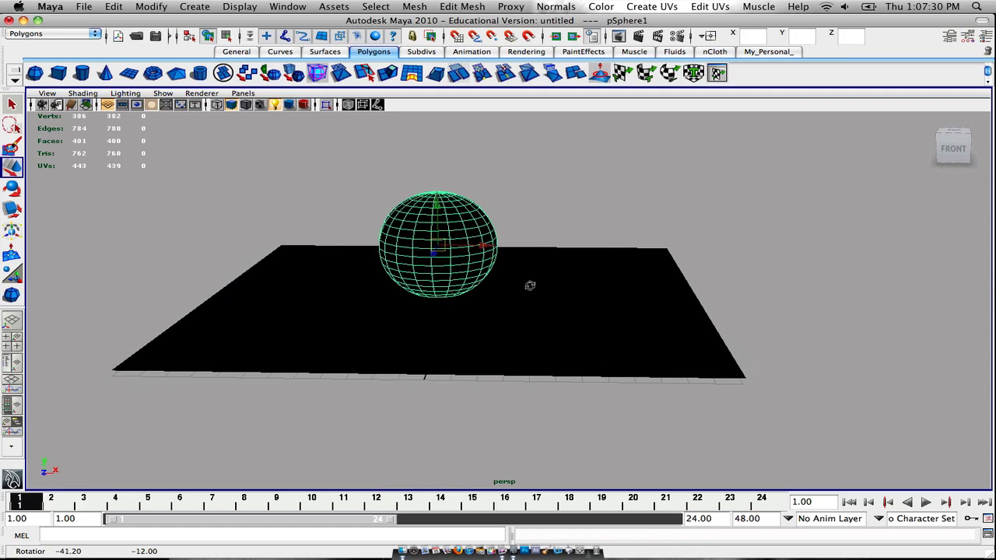
key("w")
left_click_drag(517, 248, 427, 244, "alt")
key("r")
key("w")
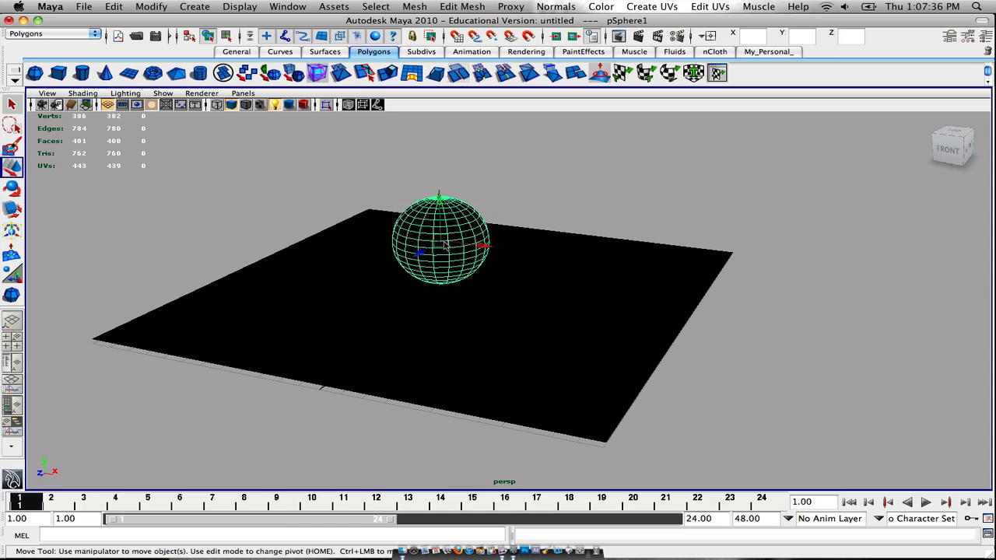
left_click_drag(493, 246, 719, 190, "alt")
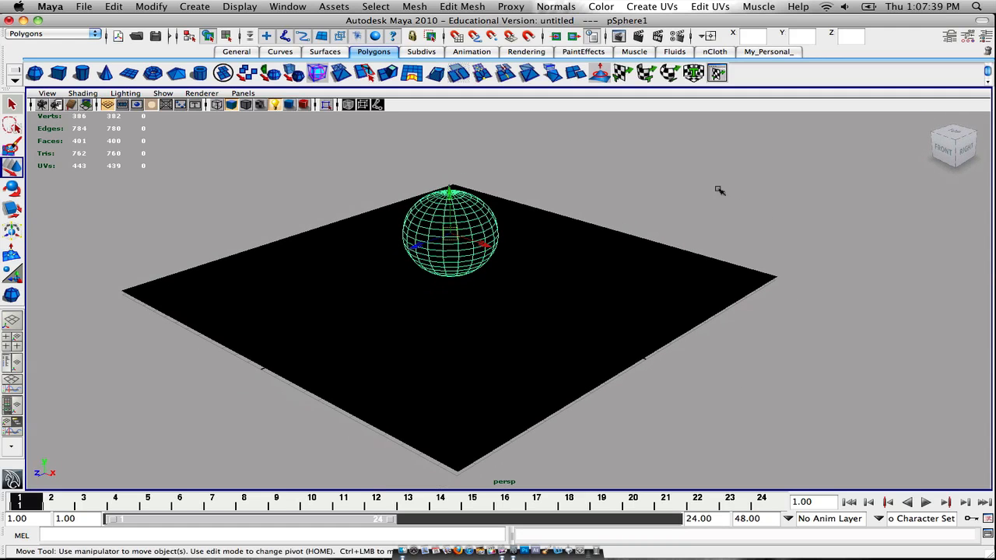
Display the sphere's channel values and set its Translate X to 0.
left_click(986, 35)
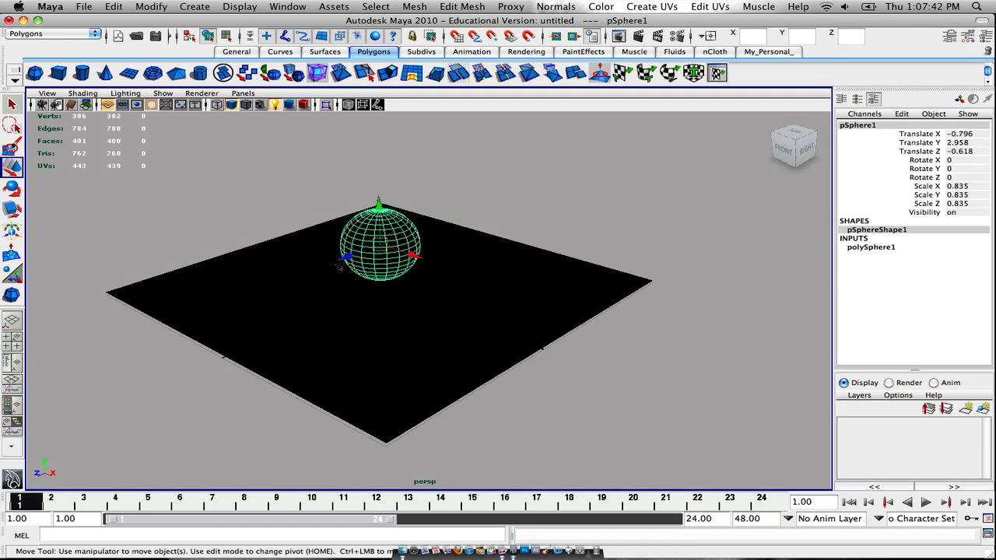
double_click(966, 135)
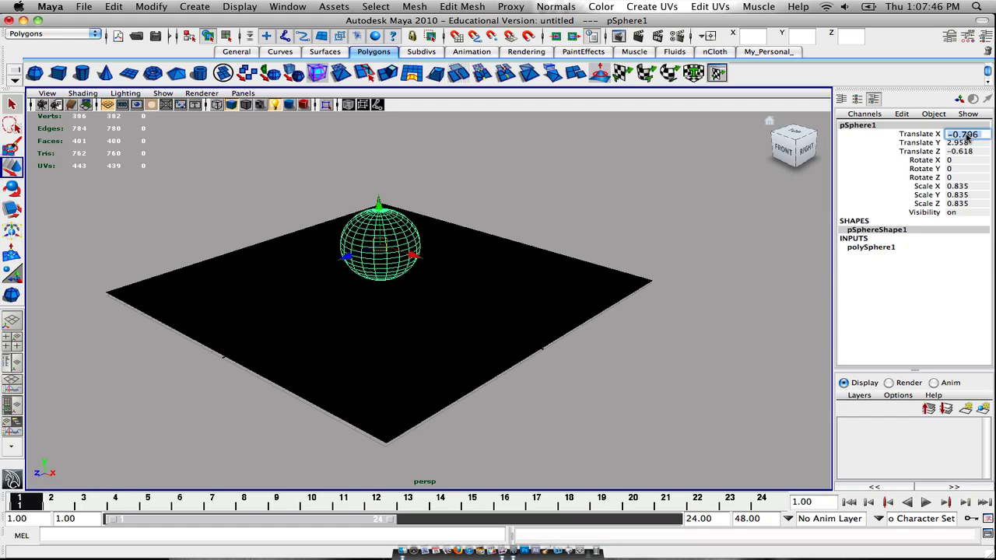
type("0")
key("Return")
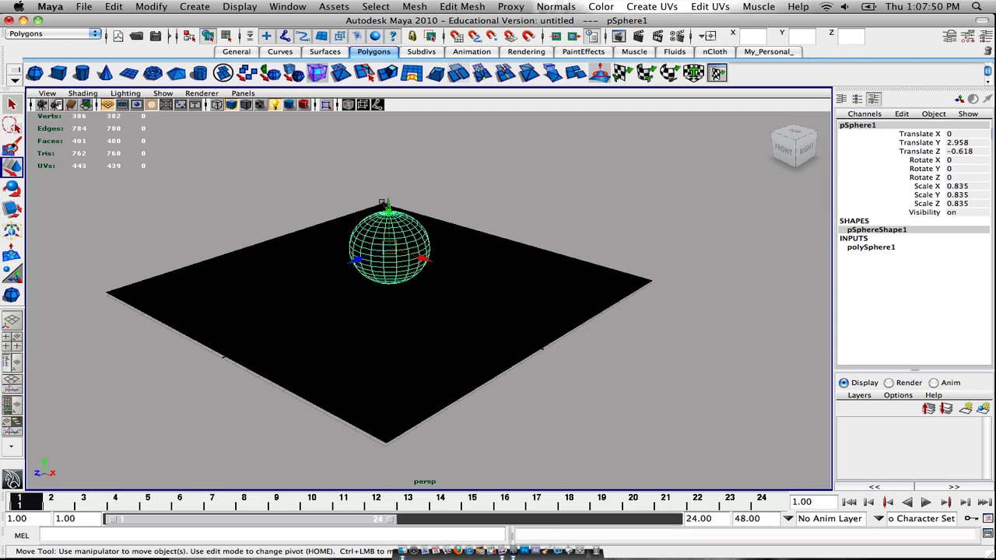
Raise the sphere to about 4.78 on Y so it rests on the plane, and deselect it.
left_click_drag(387, 207, 451, 186)
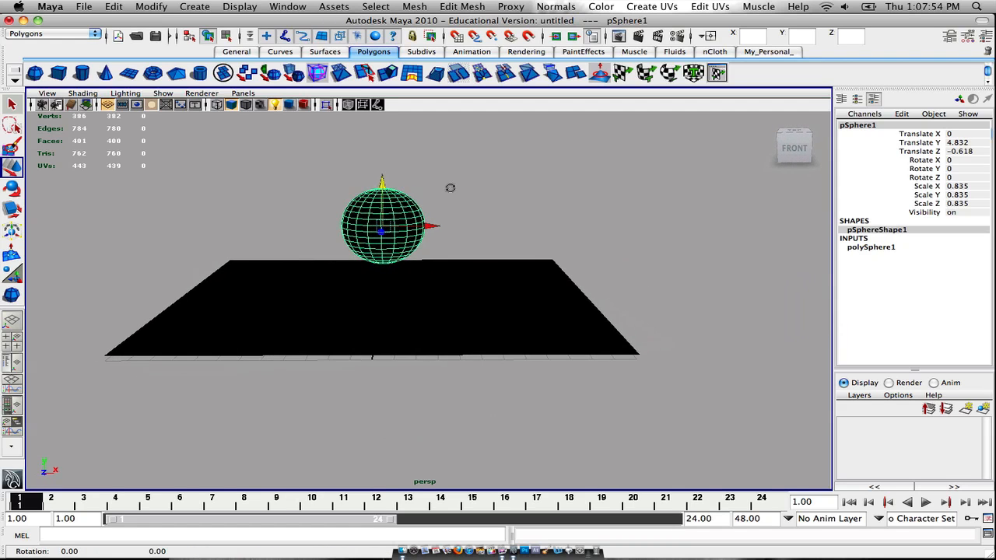
right_click_drag(416, 280, 451, 263, "alt")
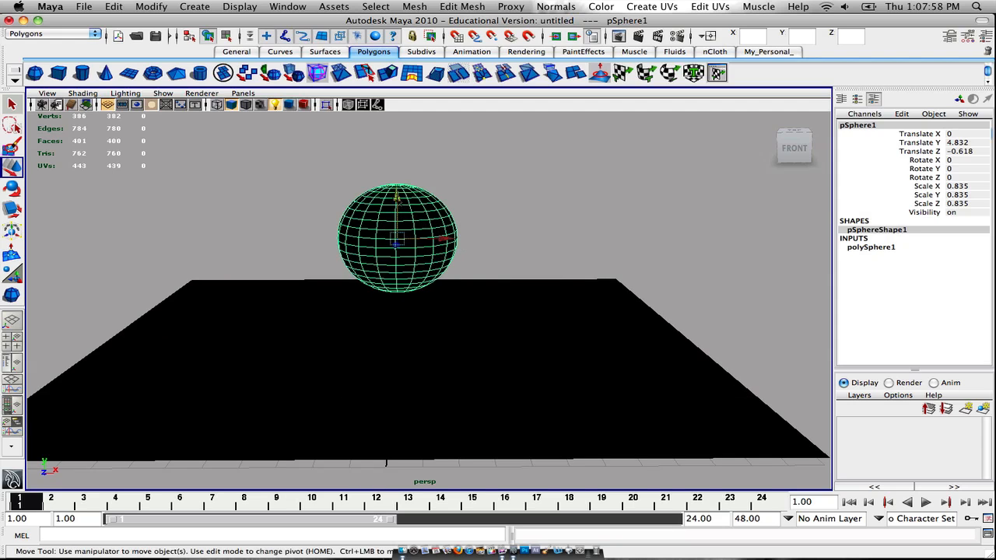
left_click(460, 181)
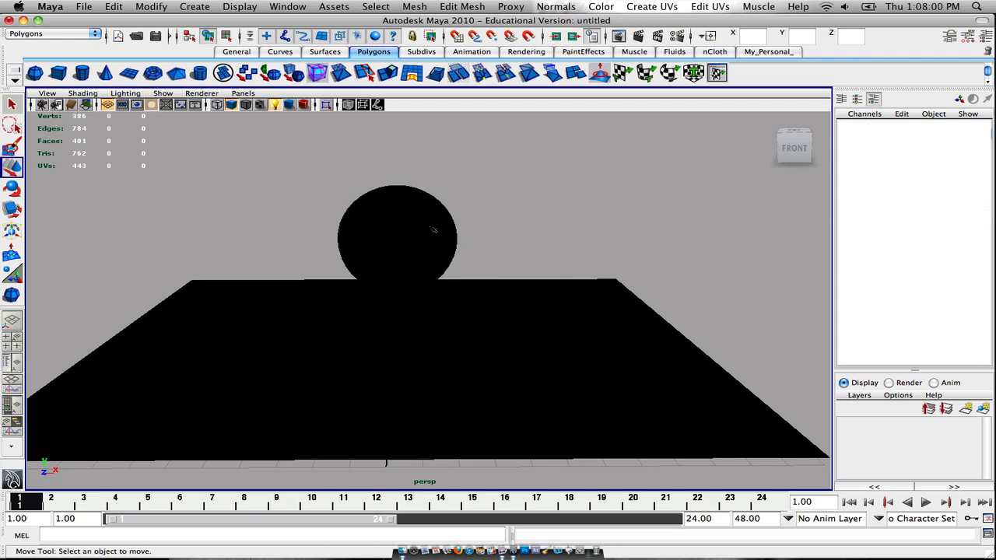
left_click_drag(499, 240, 407, 231, "alt")
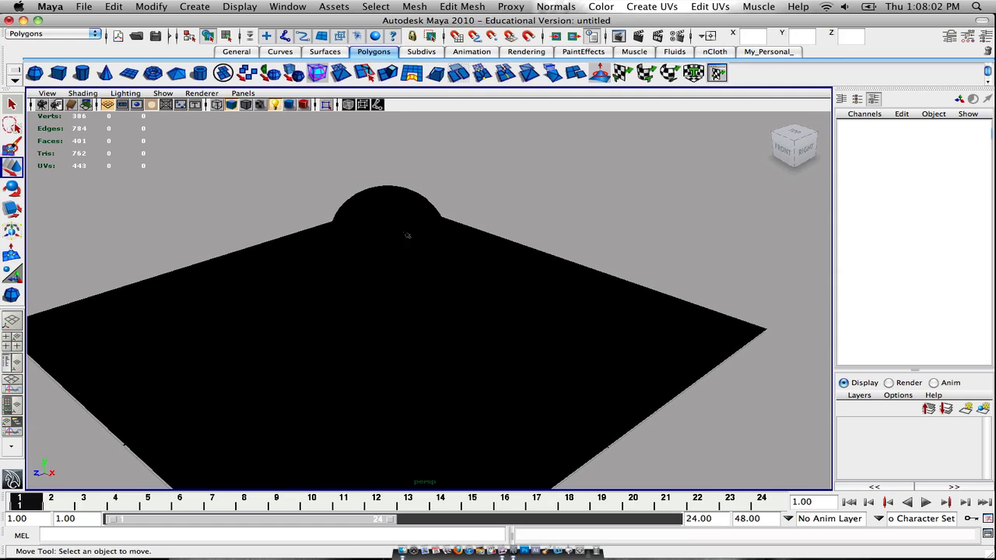
left_click(389, 237)
key("a")
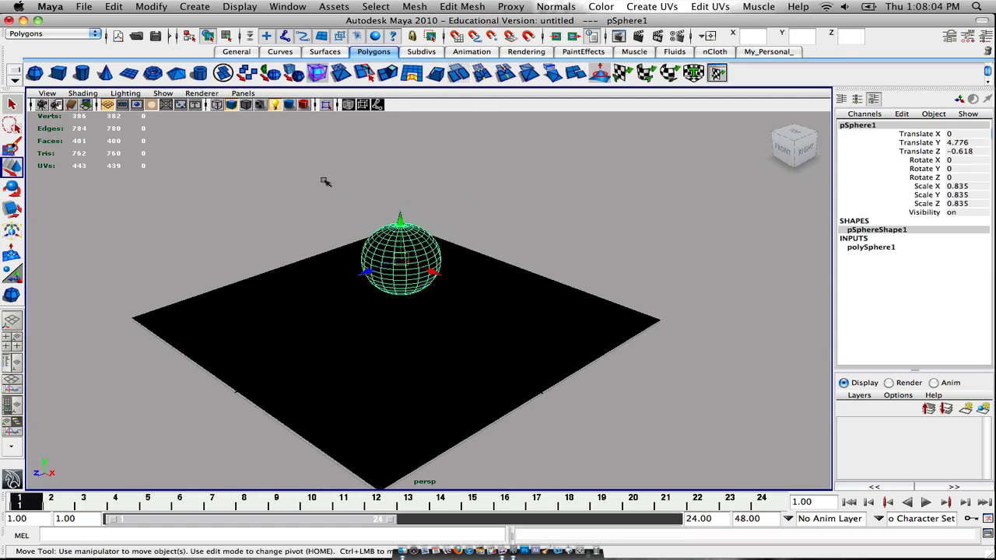
left_click(532, 202)
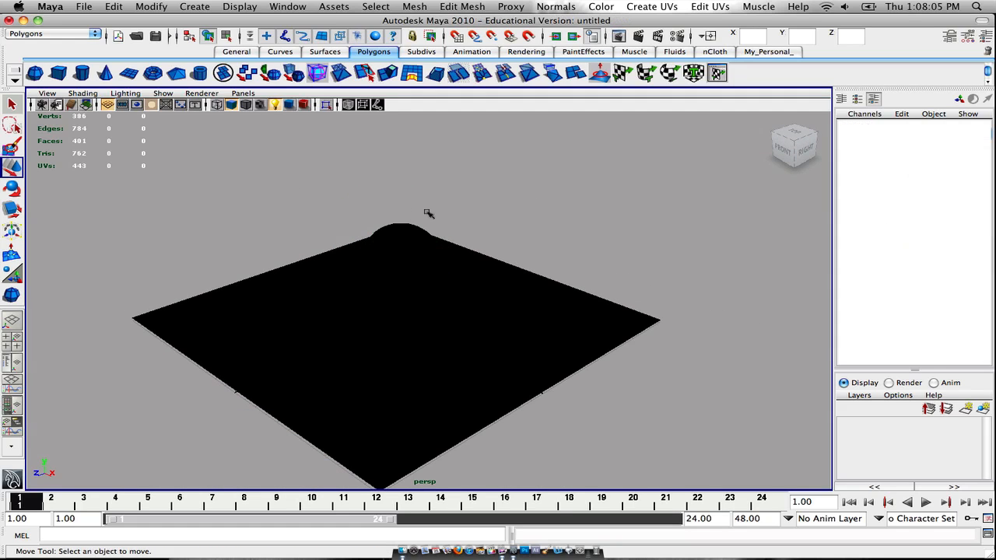
Create a spot light and raise it high above the sphere, to about 14.83 on Y.
left_click(194, 7)
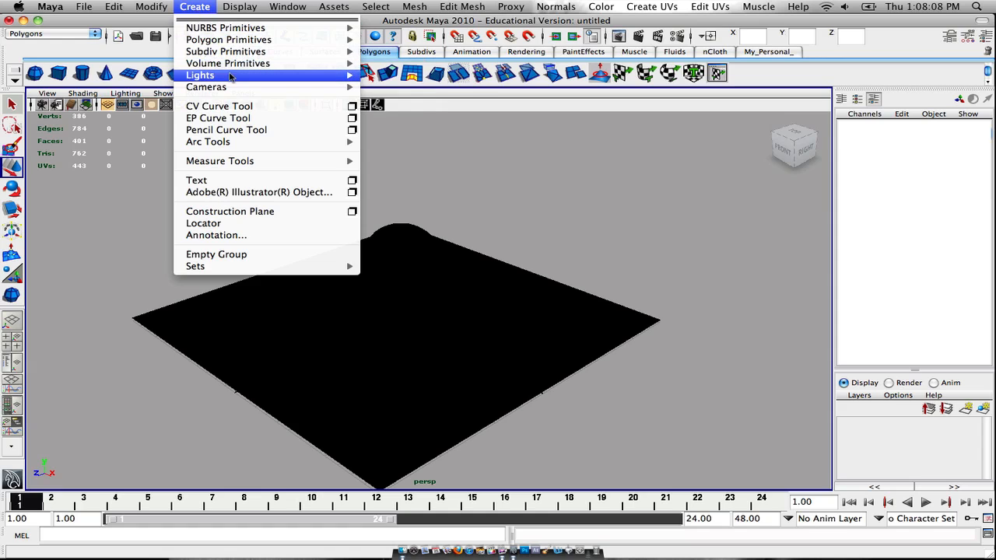
mouse_move(230, 75)
left_click(404, 118)
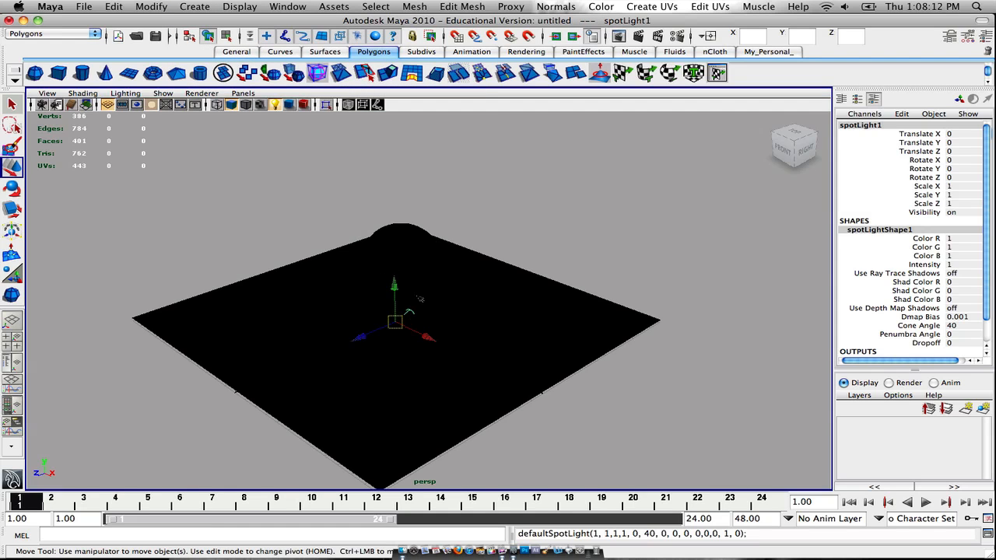
middle_click_drag(425, 296, 473, 274, "alt")
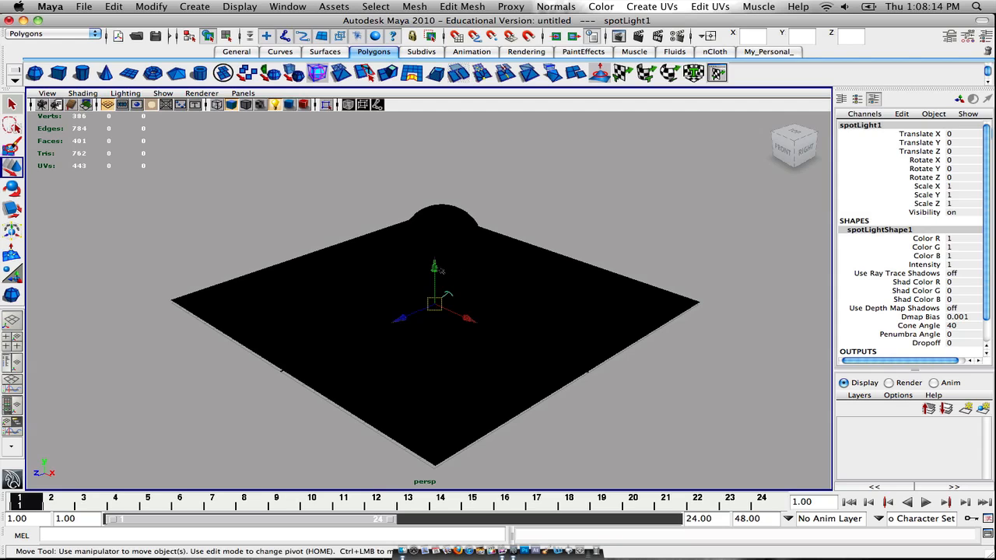
left_click_drag(440, 270, 481, 150)
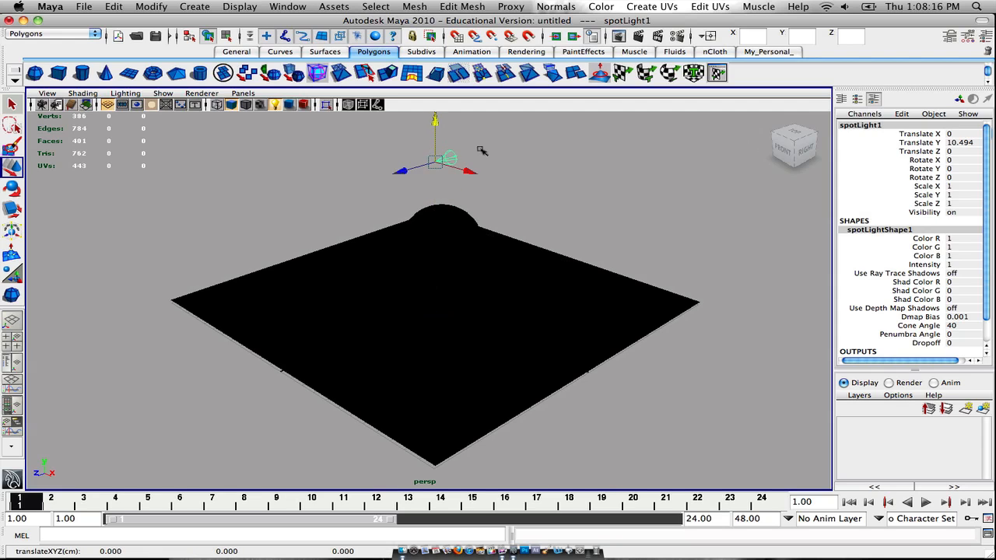
middle_click_drag(481, 150, 476, 220, "alt")
left_click_drag(433, 187, 430, 117)
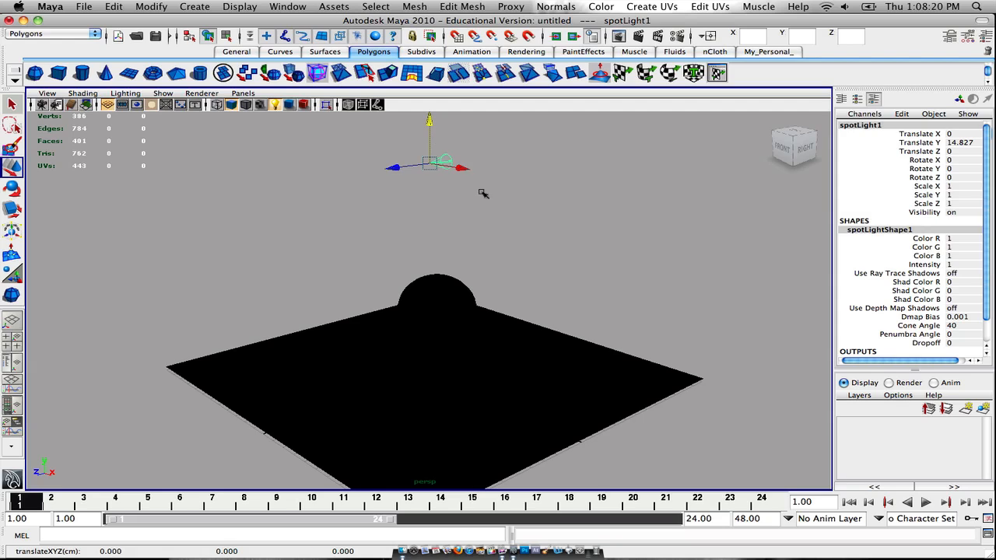
Set the spot light's Rotate X to -90 so it points straight down at the sphere.
scroll(479, 201, "up", 2)
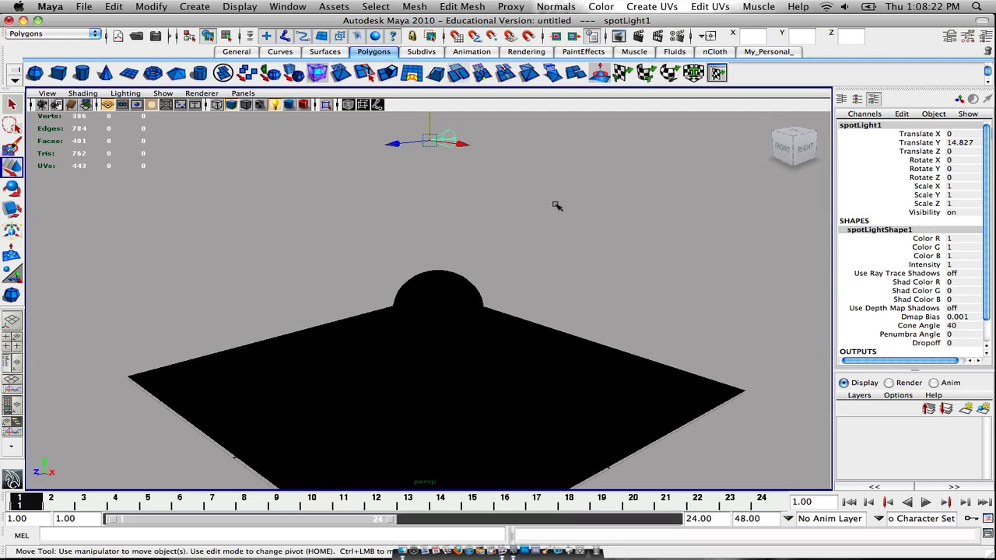
scroll(557, 207, "down", 1)
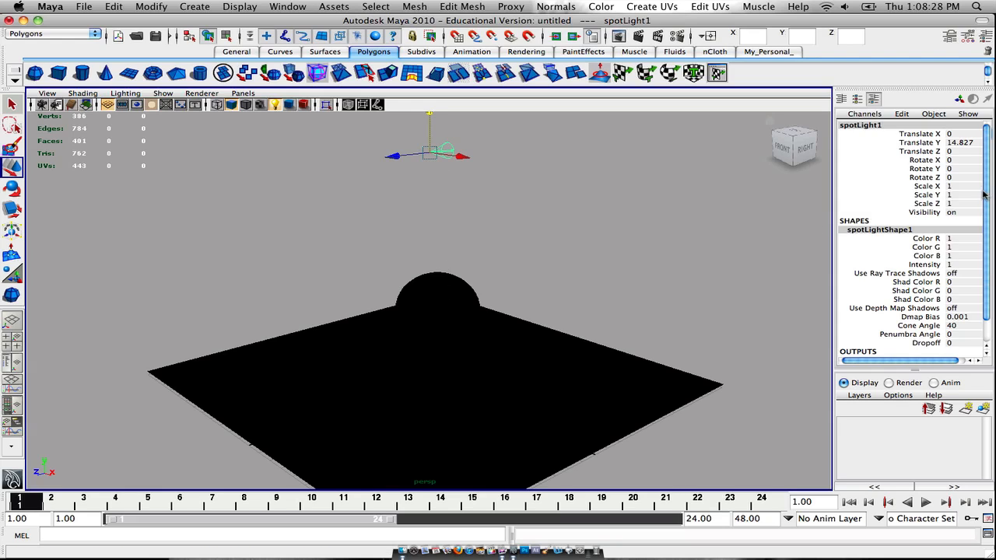
left_click(950, 161)
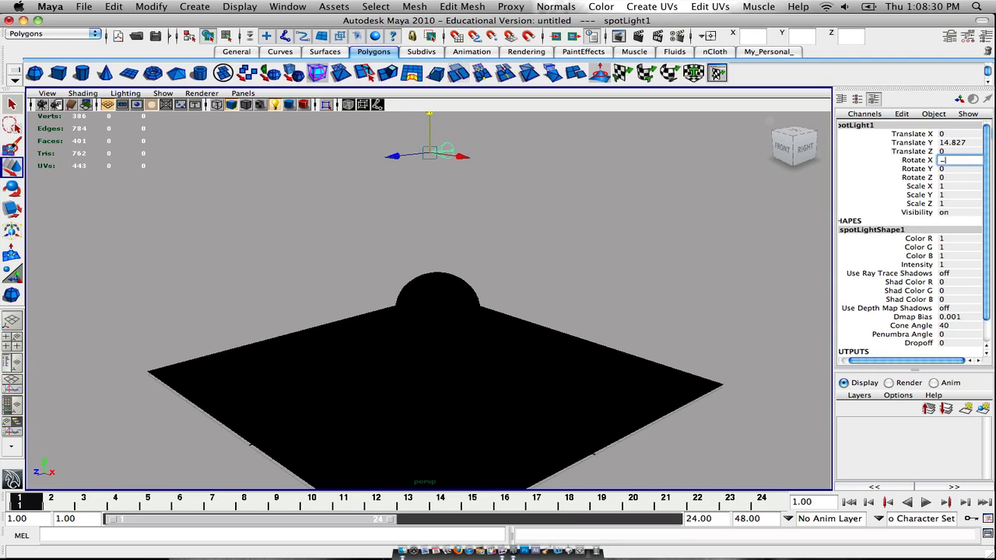
type("-90")
key("Return")
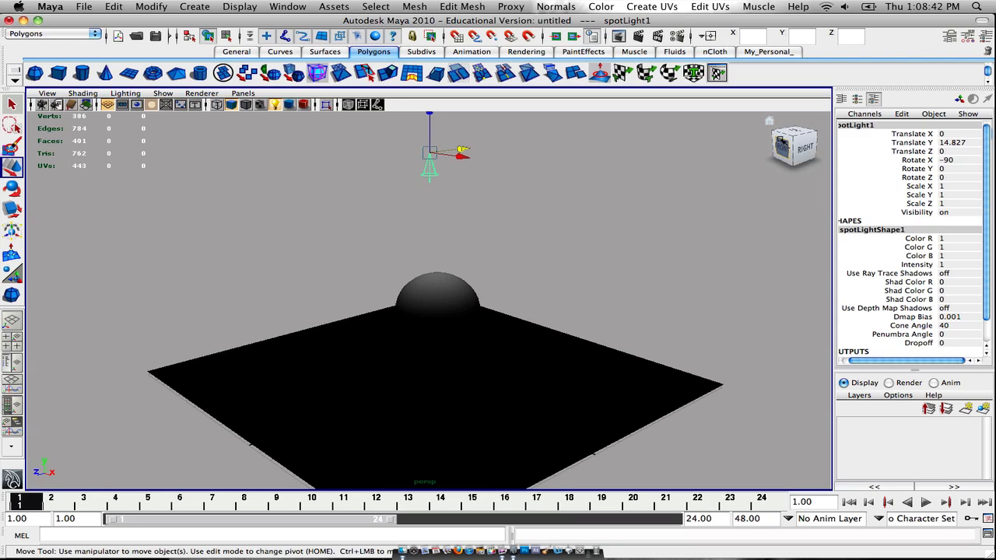
Deselect the light, frame the sphere and plane from the front, render the frame, and minimize the render window.
left_click(782, 147)
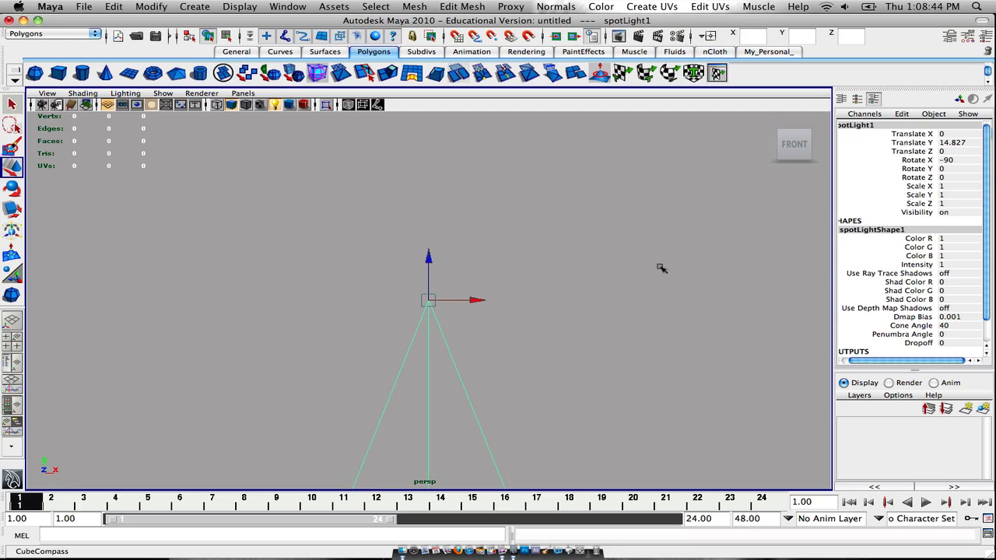
left_click(568, 260)
left_click(793, 146)
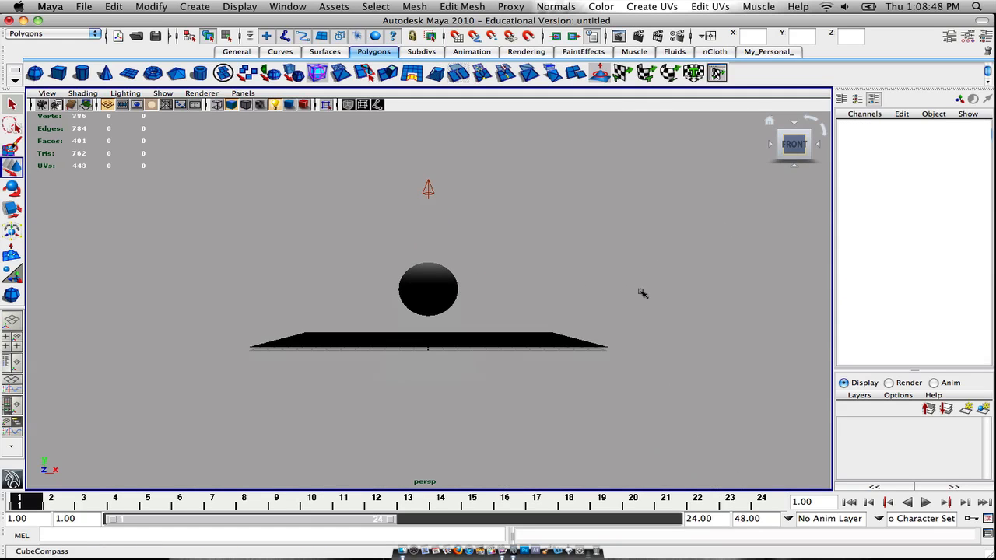
scroll(559, 265, "up", 5)
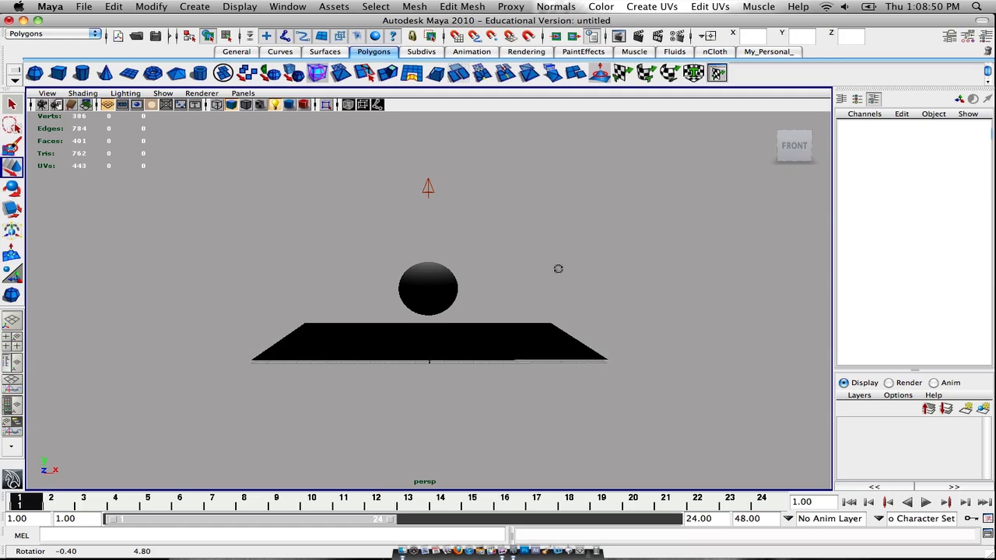
scroll(564, 260, "down", 3)
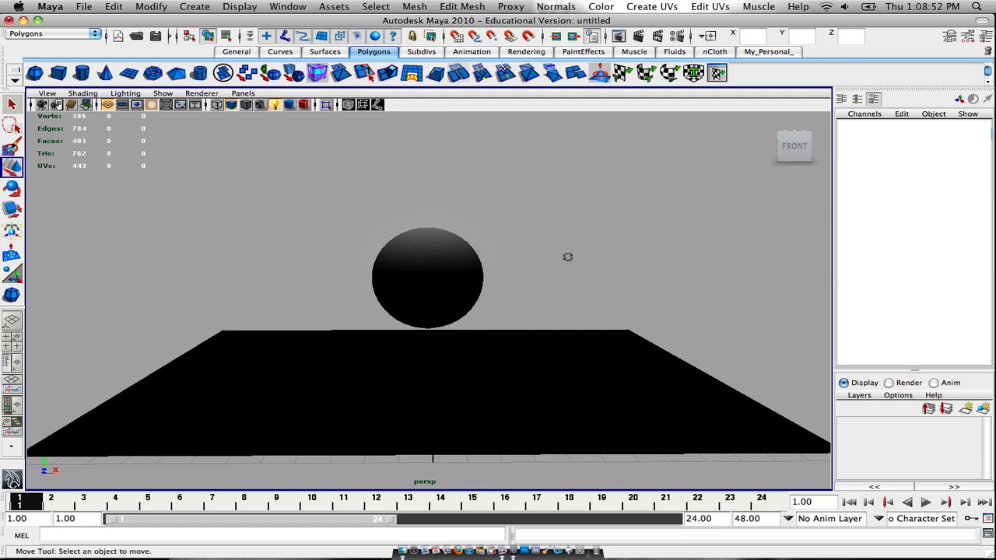
scroll(567, 262, "up", 3)
scroll(567, 265, "down", 2)
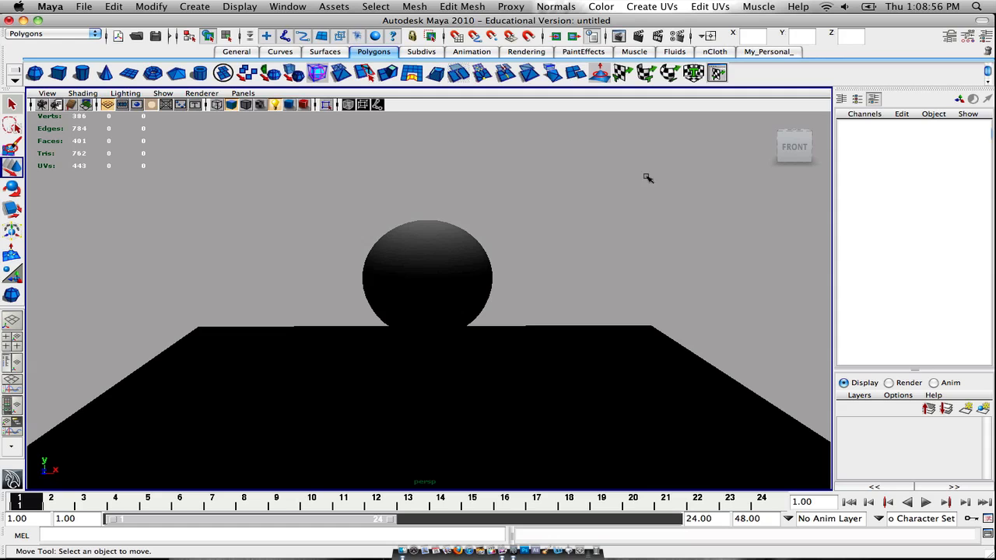
left_click(638, 36)
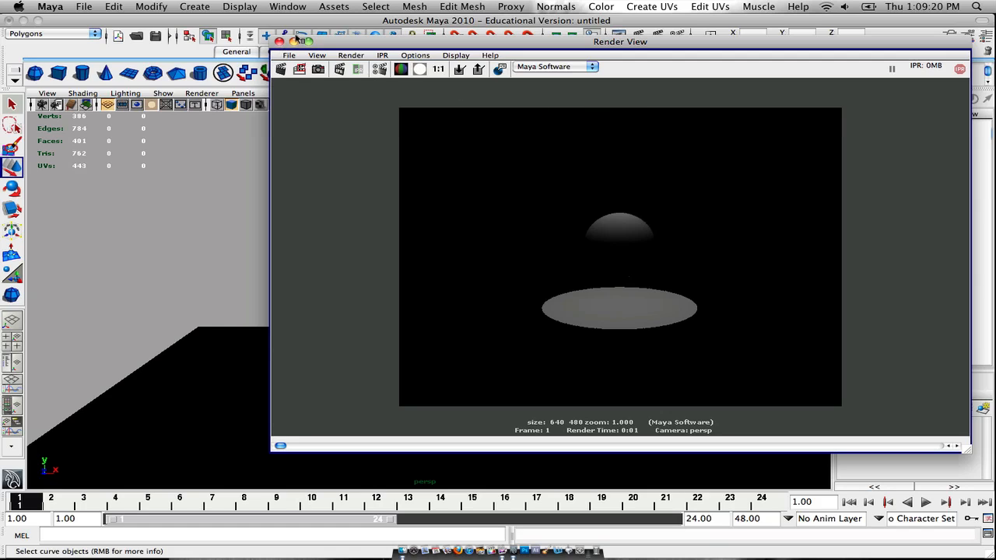
left_click(294, 41)
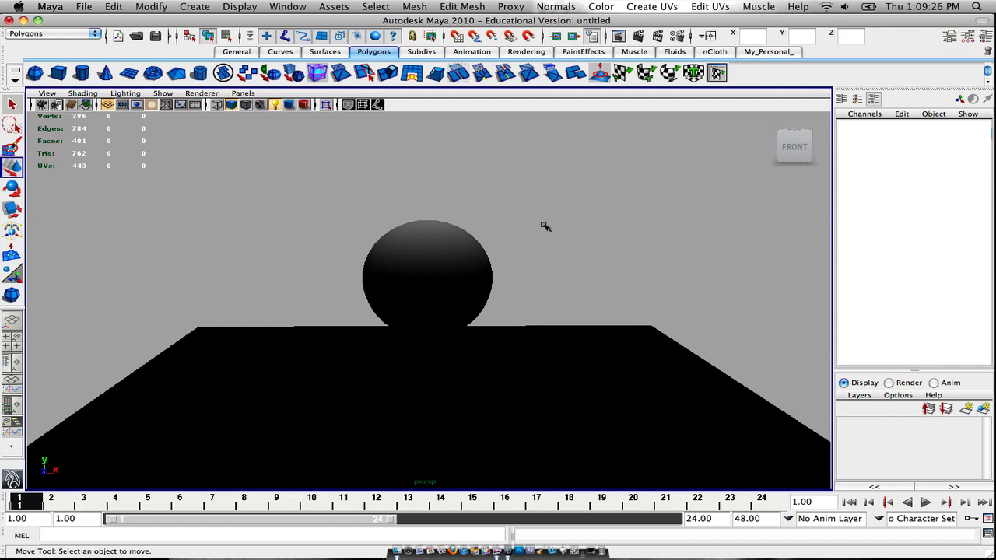
Select the spot light and add a Light Fog node to its light effects.
scroll(527, 205, "down", 2)
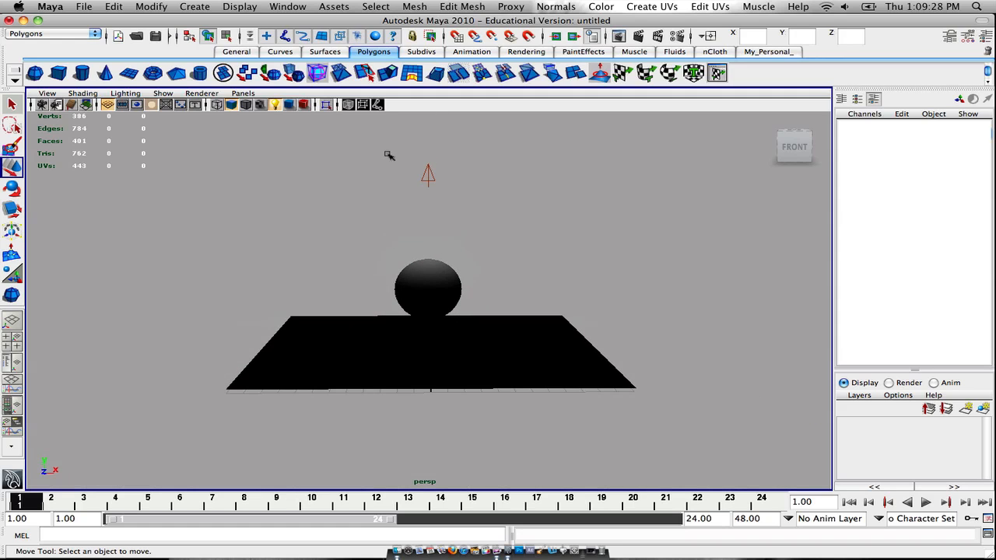
left_click_drag(390, 157, 498, 205)
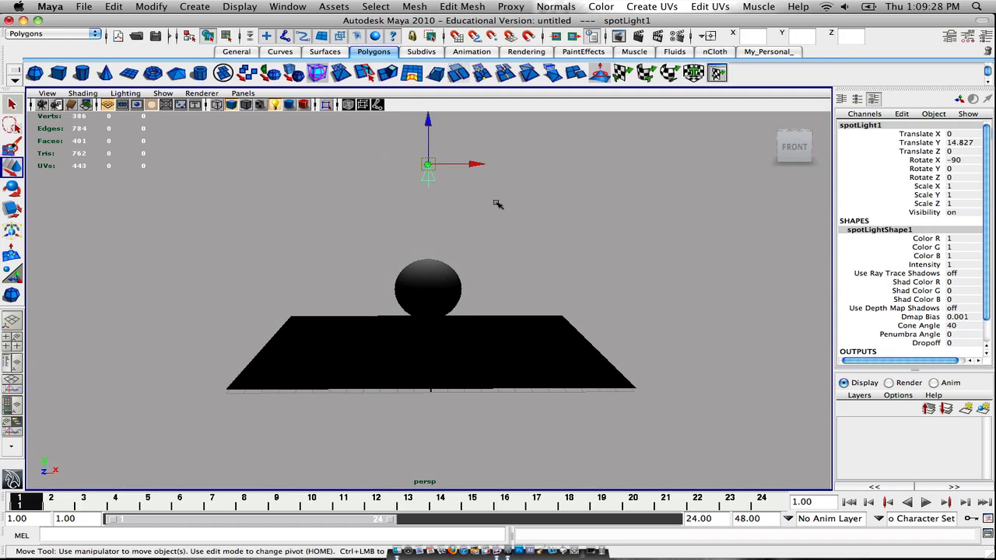
left_click(949, 37)
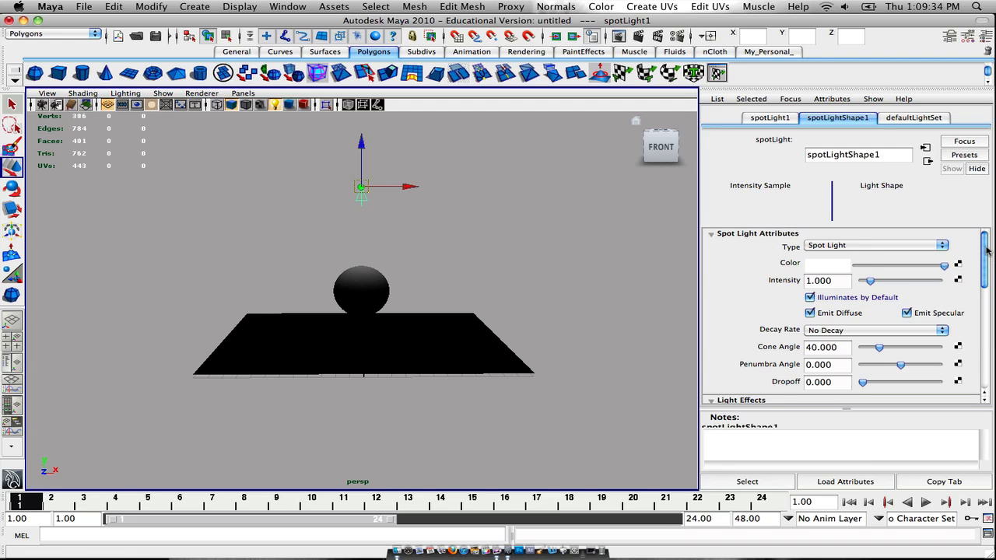
left_click_drag(986, 249, 984, 294)
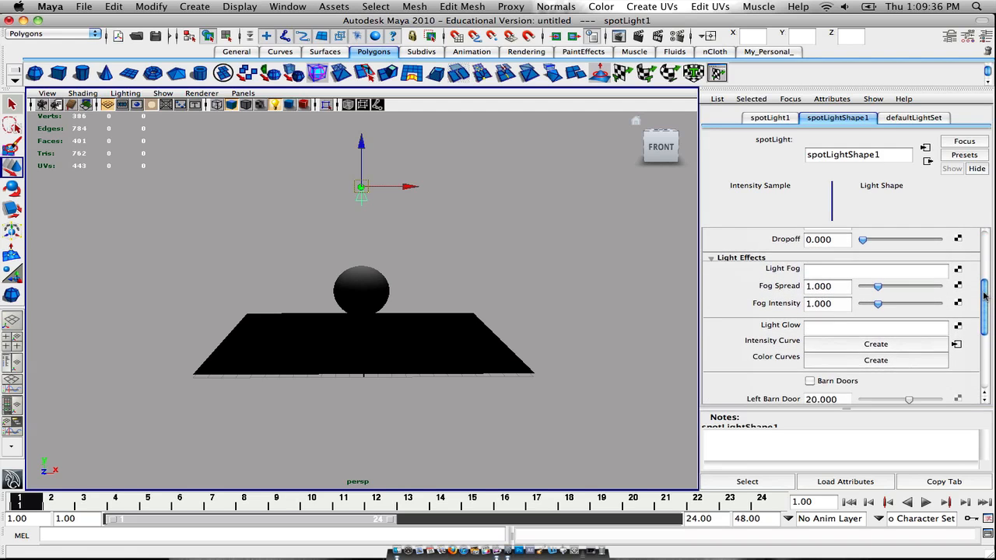
left_click(713, 262)
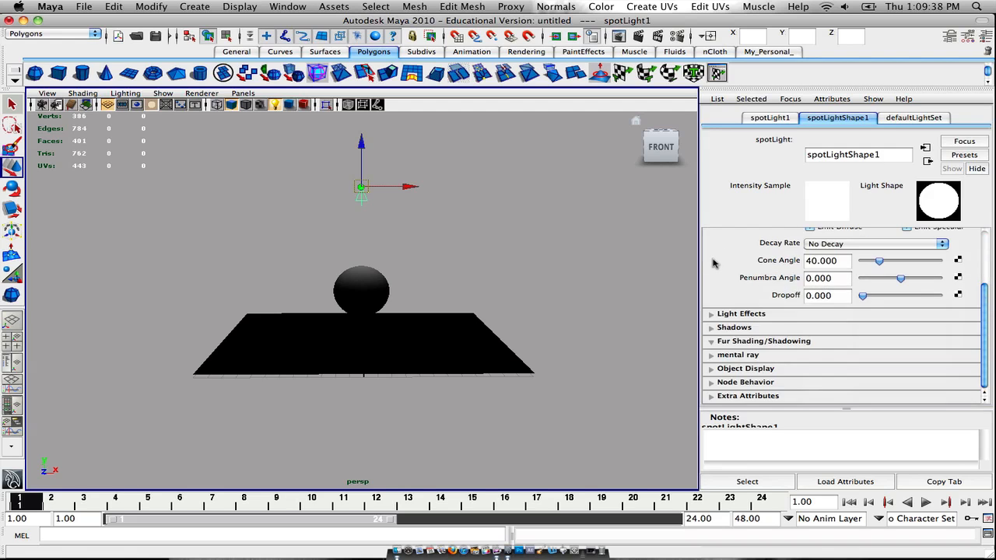
left_click(711, 316)
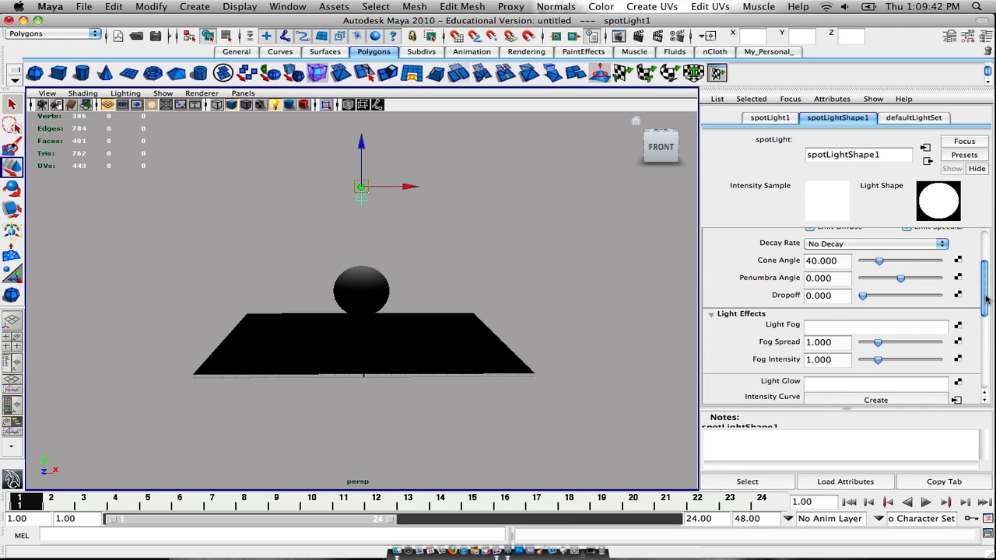
scroll(986, 322, "down", 3)
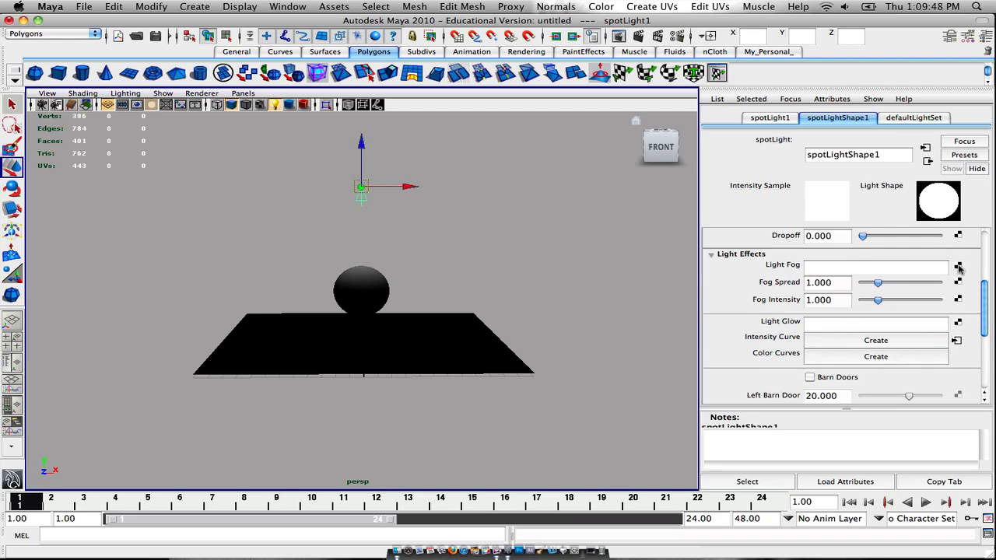
left_click(958, 266)
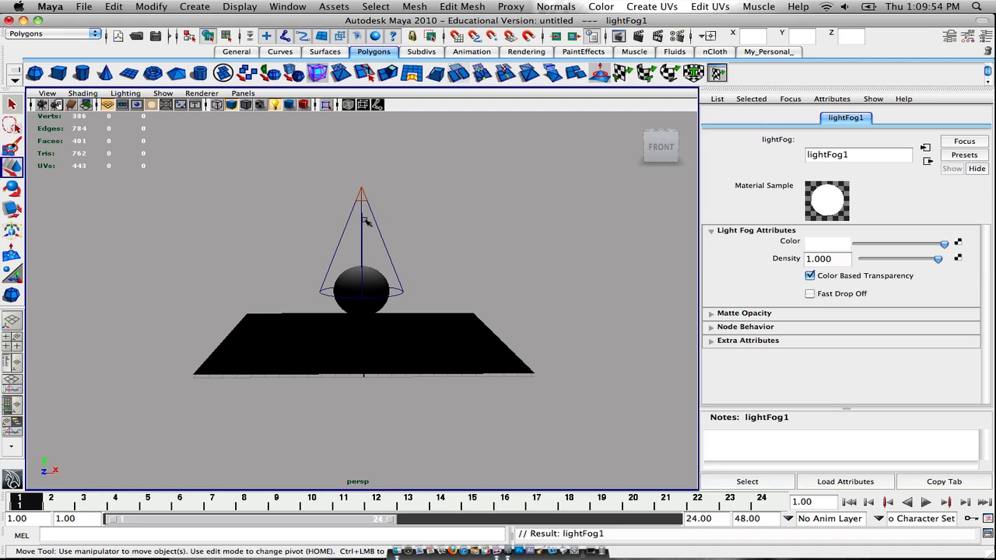
Render a closer front view of the fogged light cone over the sphere, and minimize the render window.
scroll(385, 239, "up", 4)
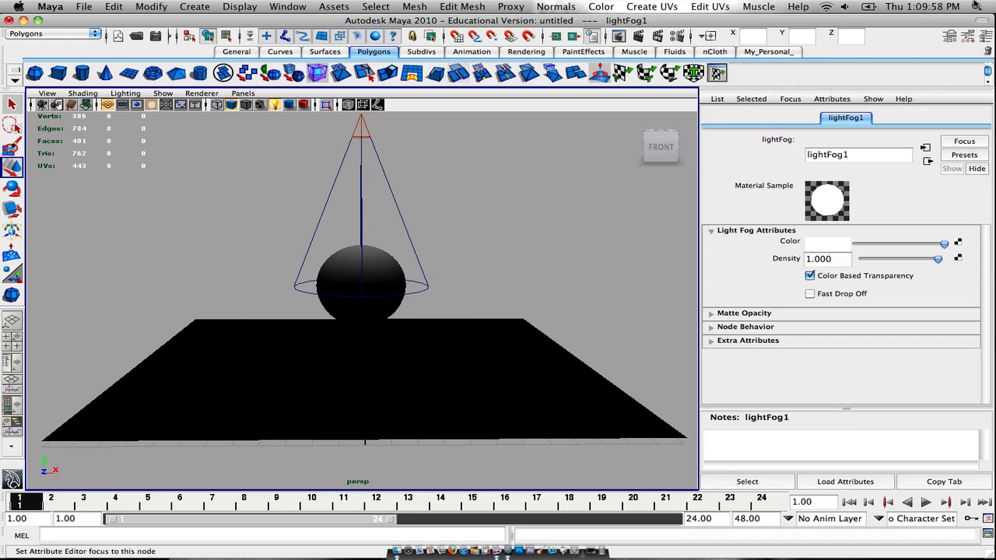
scroll(489, 231, "down", 5)
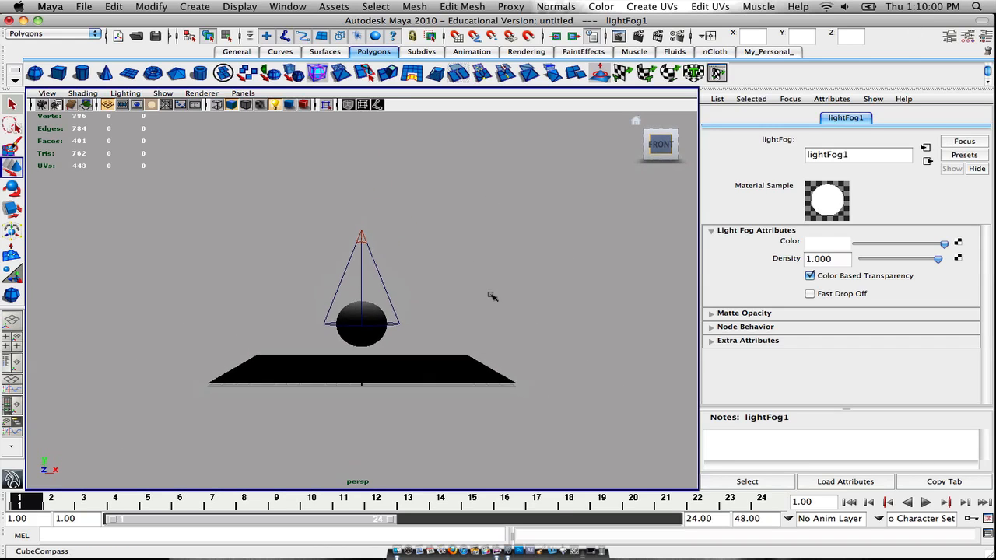
scroll(459, 292, "up", 5)
middle_click_drag(462, 286, 478, 200, "alt")
left_click_drag(478, 201, 486, 230, "alt")
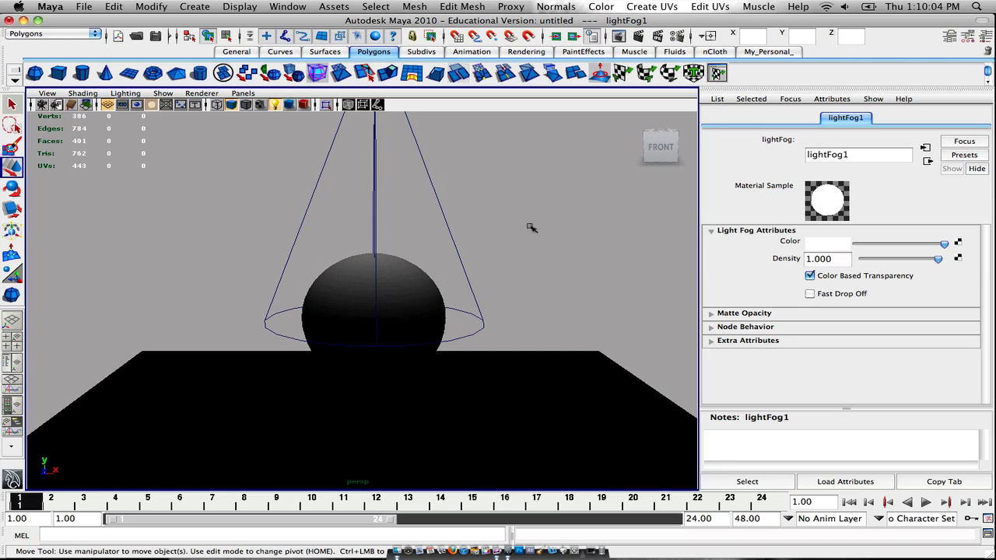
left_click(620, 38)
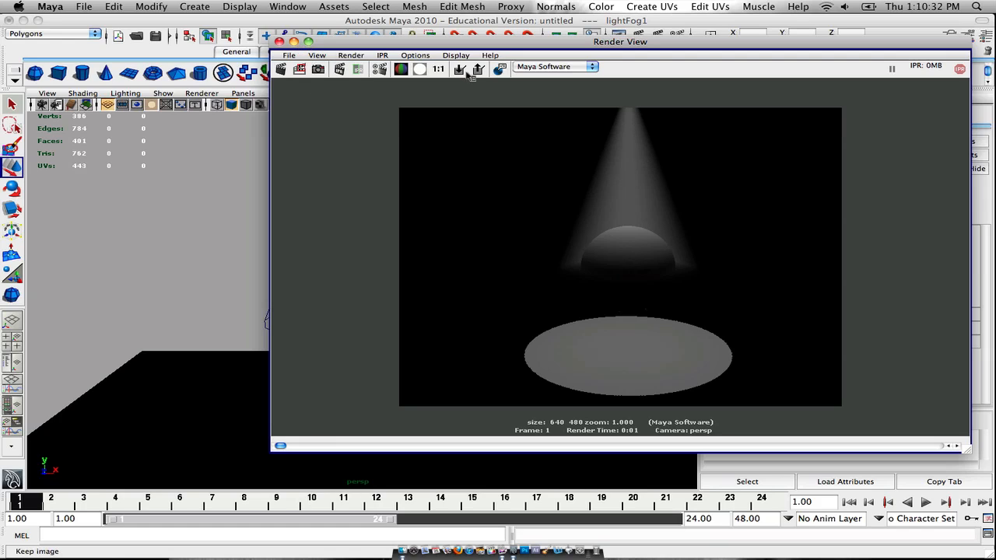
left_click(294, 42)
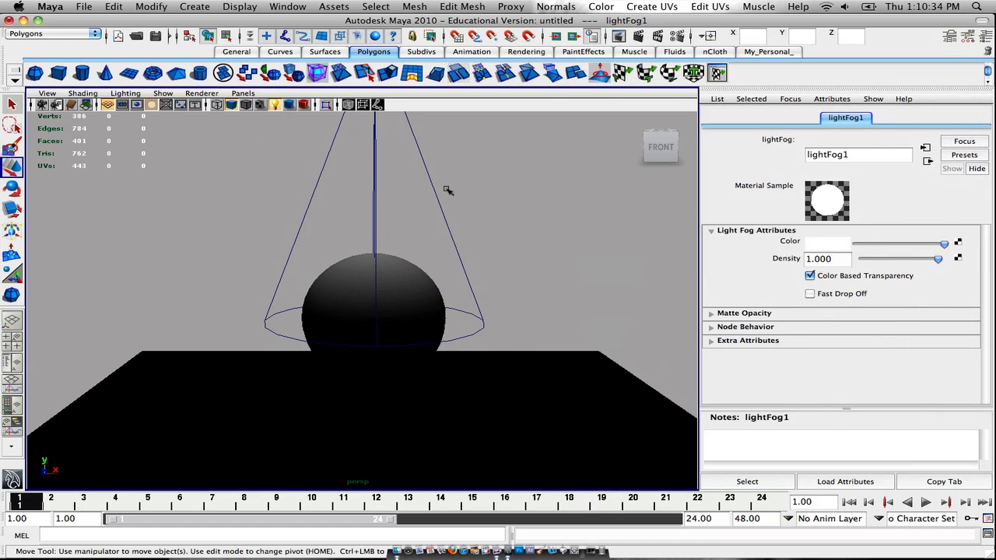
Scale the spot light along its vertical axis until its fog cone reaches down into the plane, and deselect it.
scroll(447, 192, "down", 5)
left_click_drag(305, 136, 447, 196)
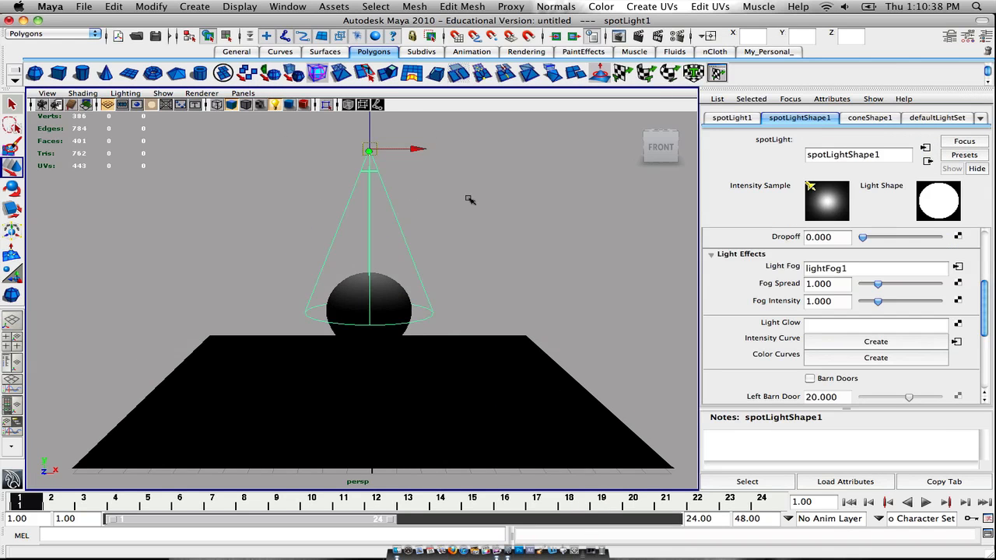
key("r")
scroll(467, 199, "down", 2)
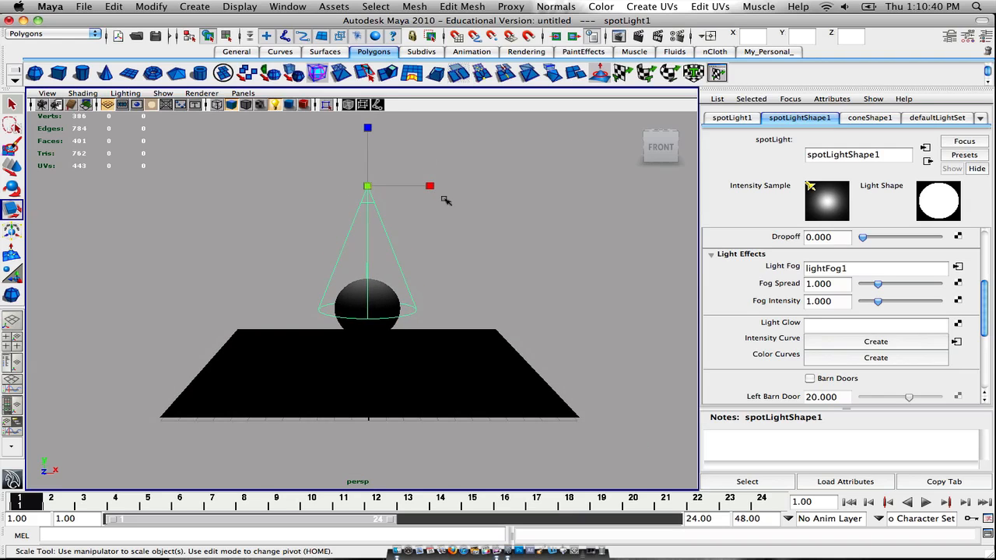
scroll(445, 200, "down", 3)
left_click_drag(366, 147, 367, 135)
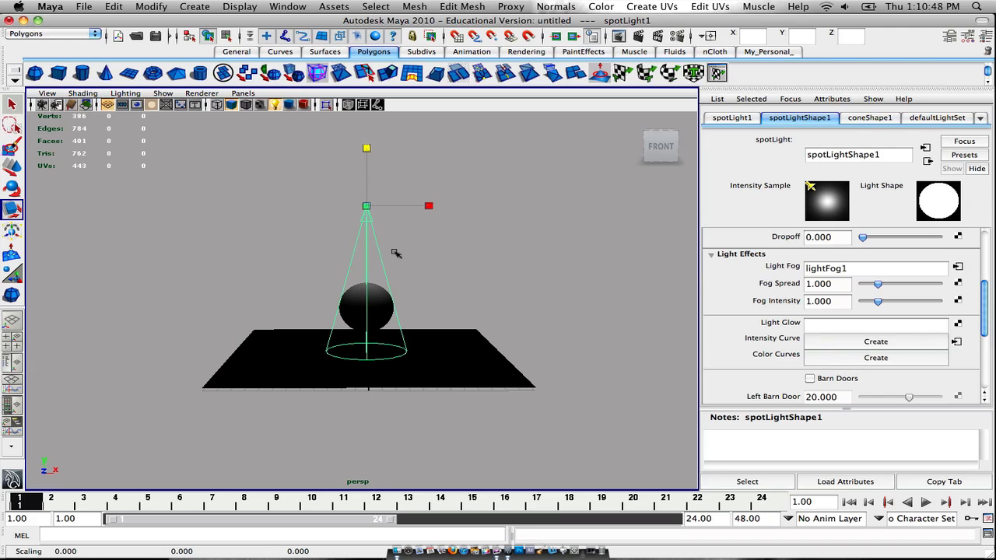
scroll(393, 266, "up", 2)
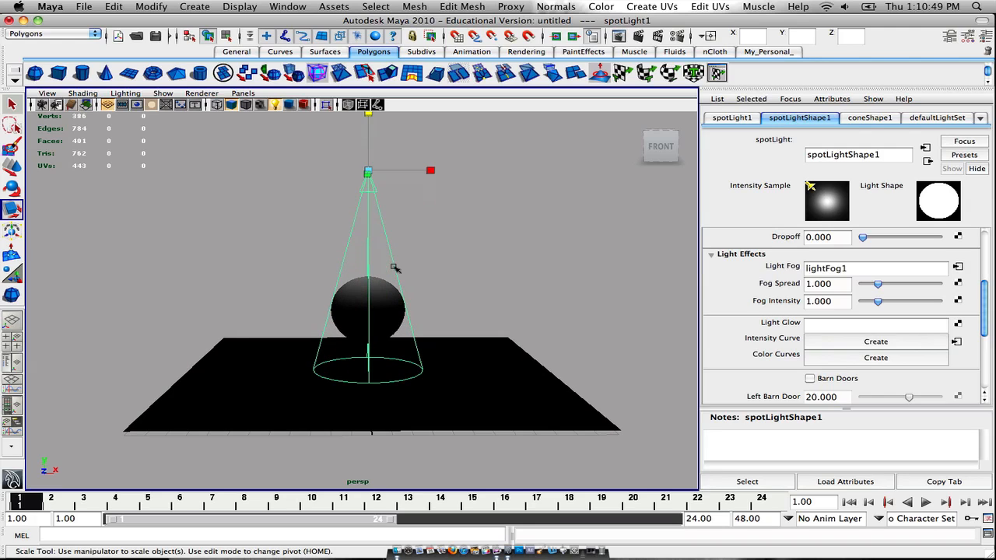
left_click(450, 257)
Reframe the front view on the sphere and lengthened fog cone, render it, and minimize the render window.
scroll(449, 268, "up", 5)
scroll(449, 267, "down", 2)
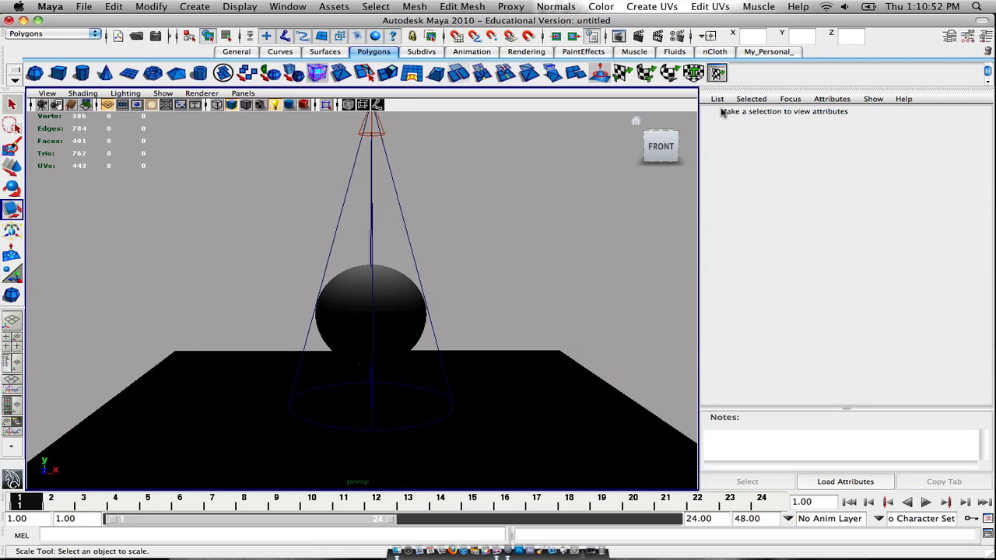
left_click(660, 146)
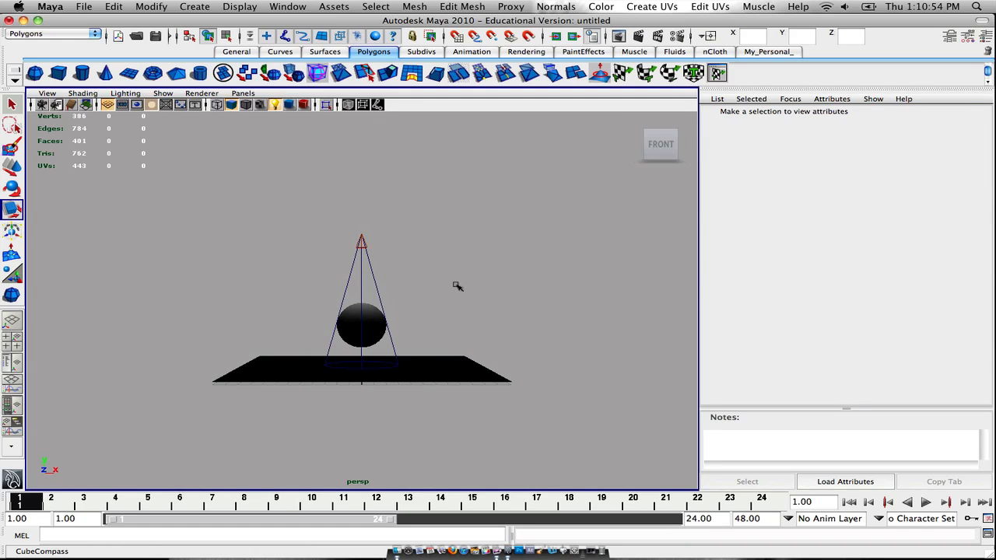
scroll(454, 288, "up", 5)
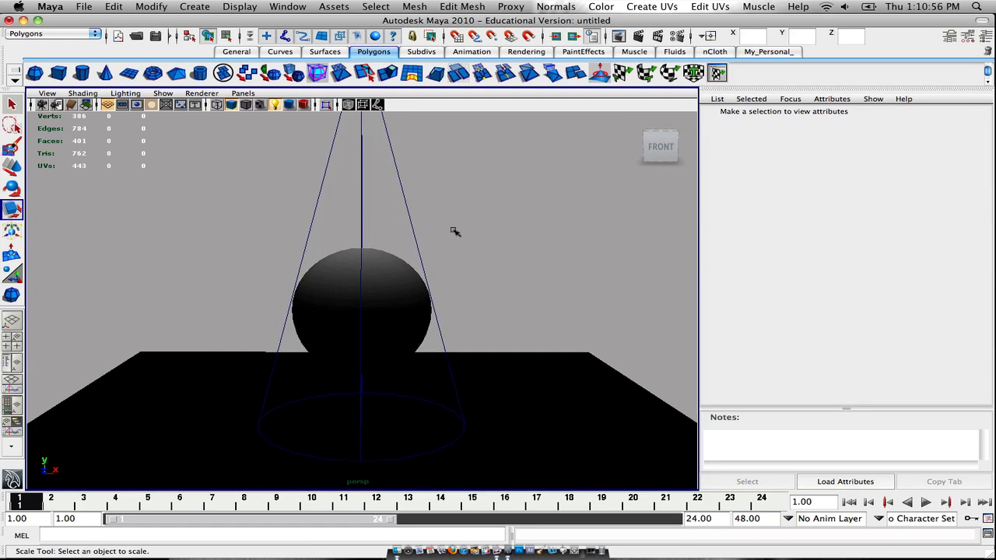
left_click_drag(454, 231, 454, 236, "alt")
scroll(454, 236, "down", 1)
middle_click_drag(457, 237, 461, 229, "alt")
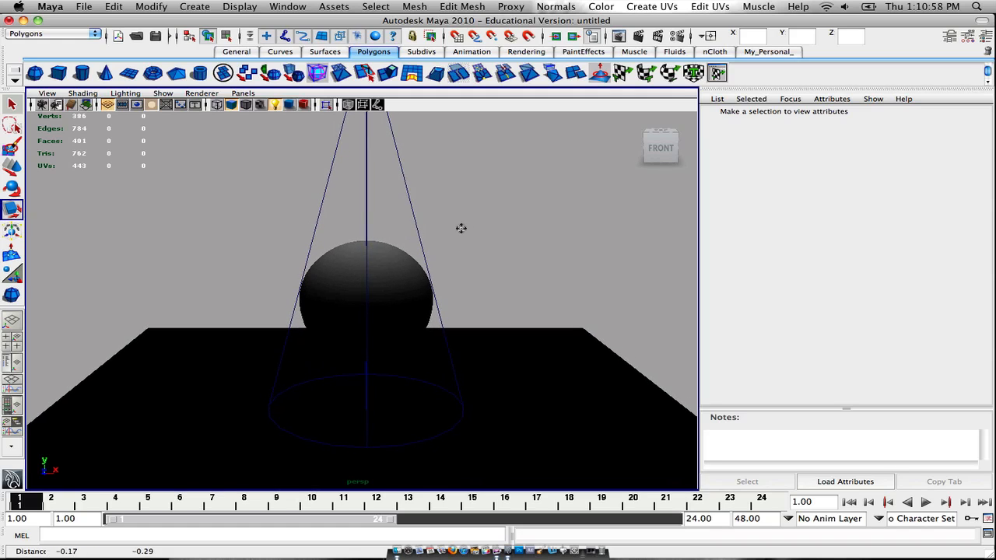
left_click(637, 36)
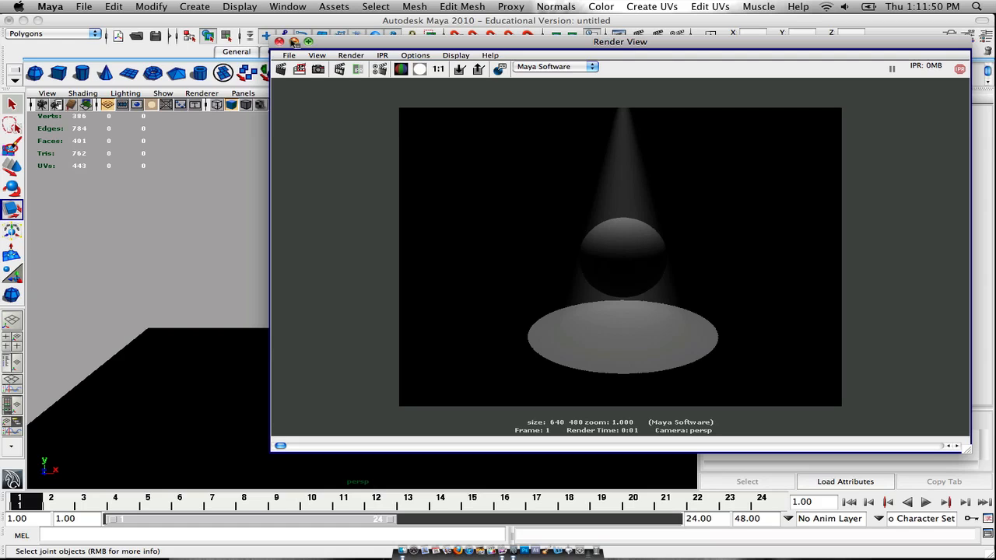
left_click(294, 43)
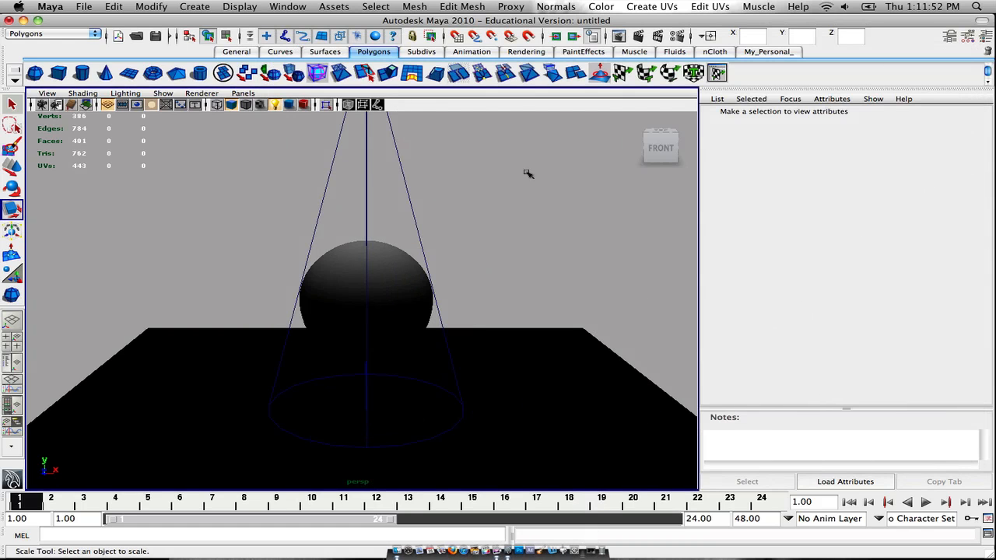
Select the spot light and set both its Fog Spread and Fog Intensity to 1.560.
left_click(408, 188)
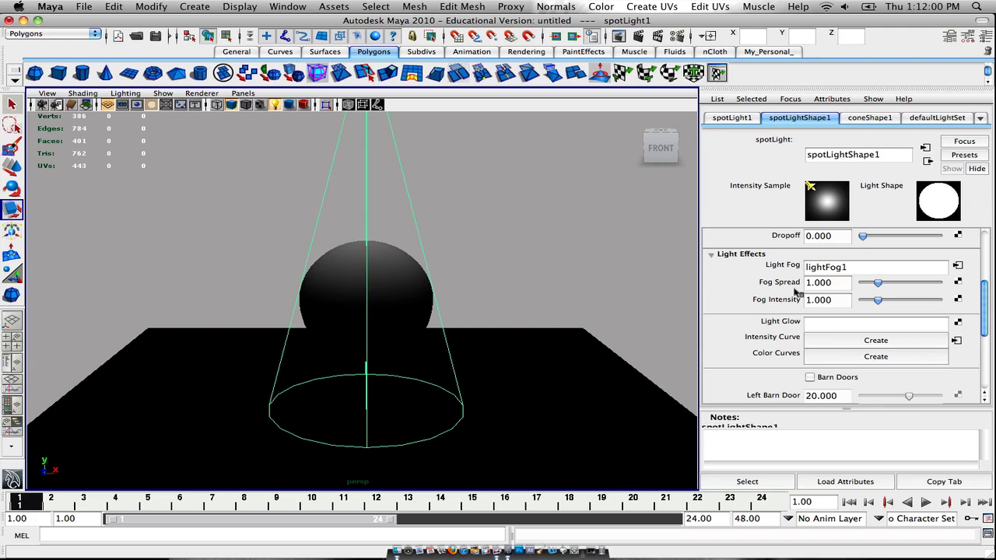
left_click_drag(986, 294, 986, 286)
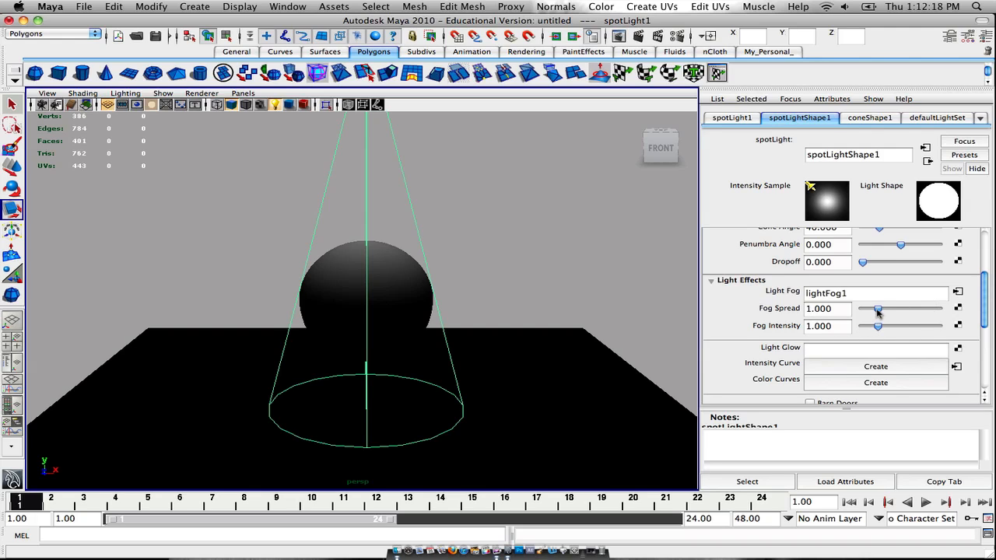
mouse_move(877, 311)
left_mouse_down()
mouse_move(888, 311)
mouse_move(885, 329)
left_mouse_up()
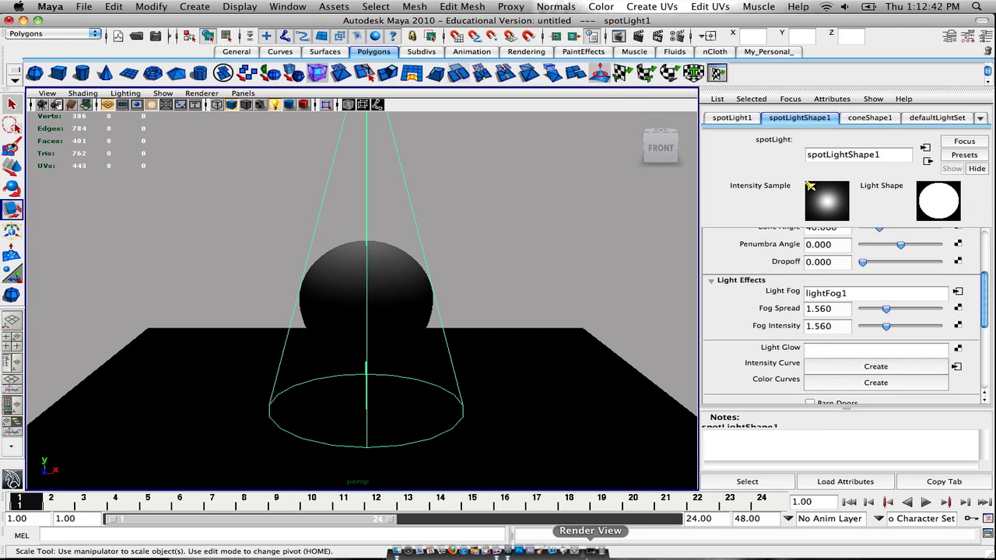
Keep the existing render for comparison, and re-render the scene with the stronger fog.
left_click(591, 551)
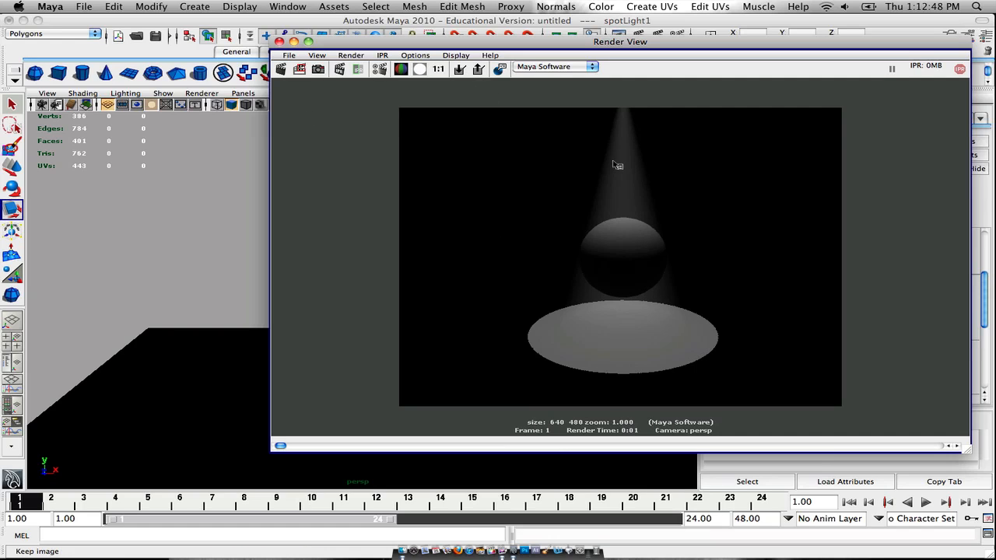
left_click(460, 70)
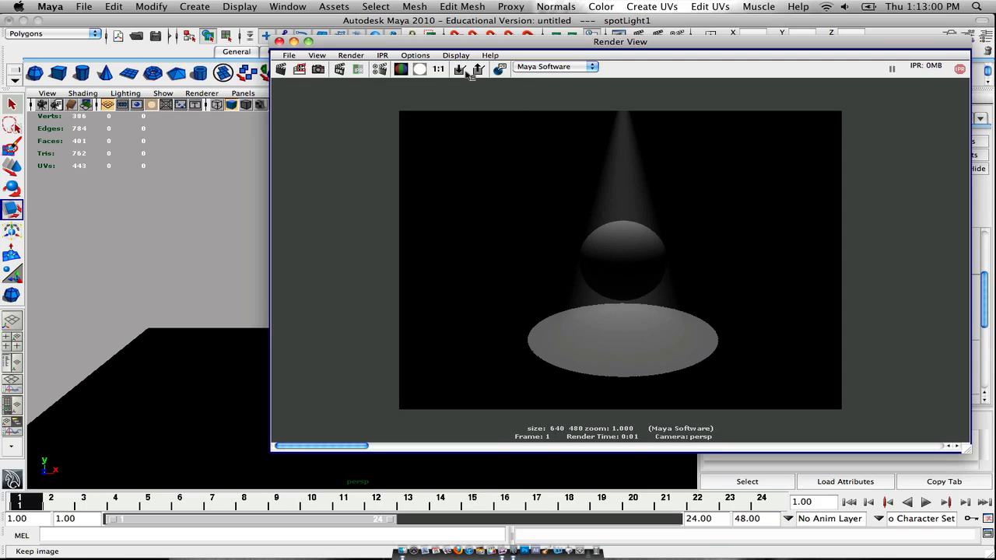
left_click(281, 70)
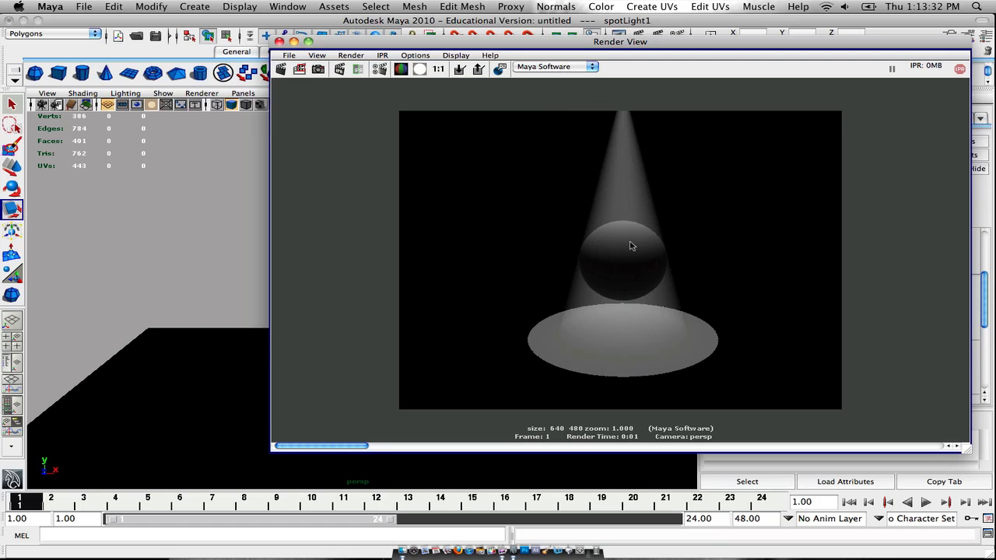
Compare the kept render with the new stronger-fog render, examine the top of the cone, and minimize the render window.
left_click(550, 68)
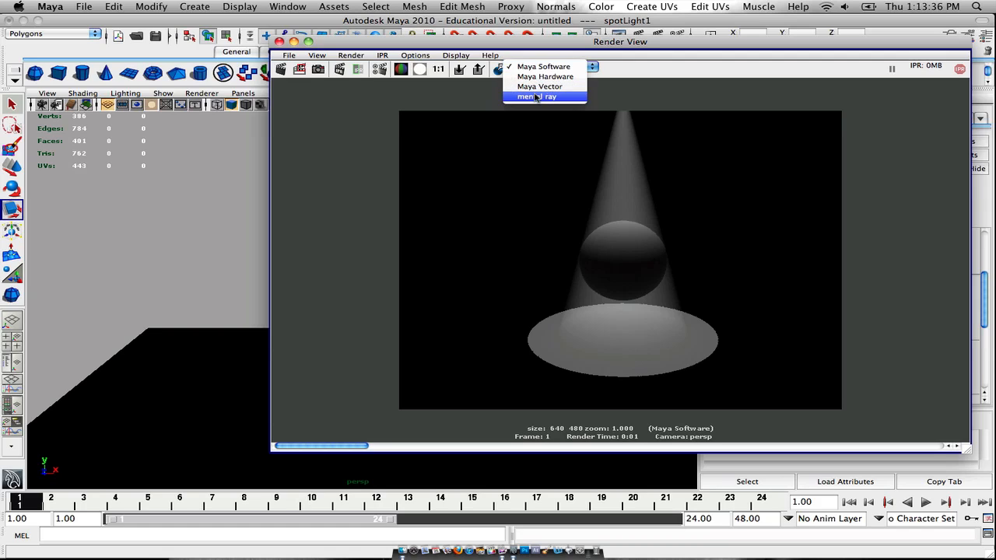
left_click(568, 50)
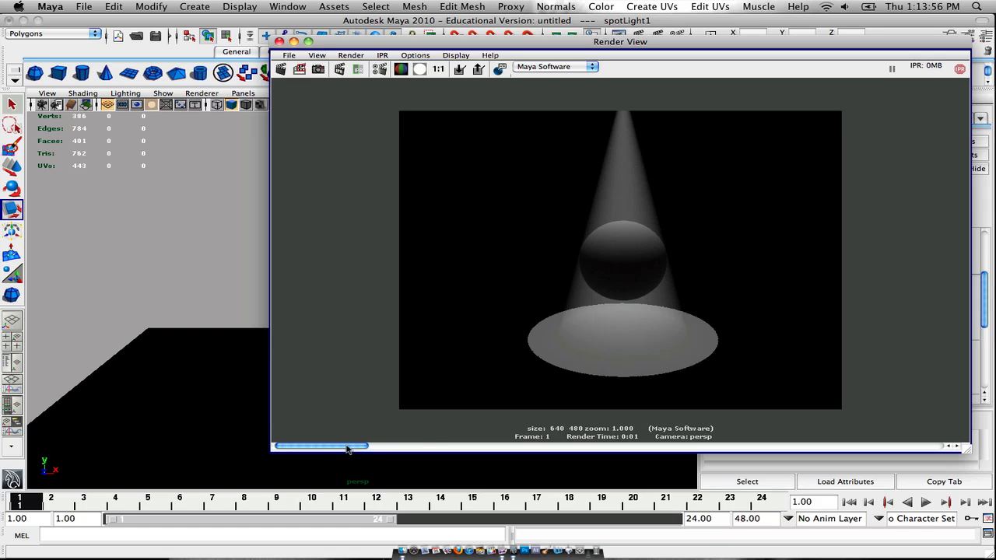
left_click_drag(347, 448, 435, 441)
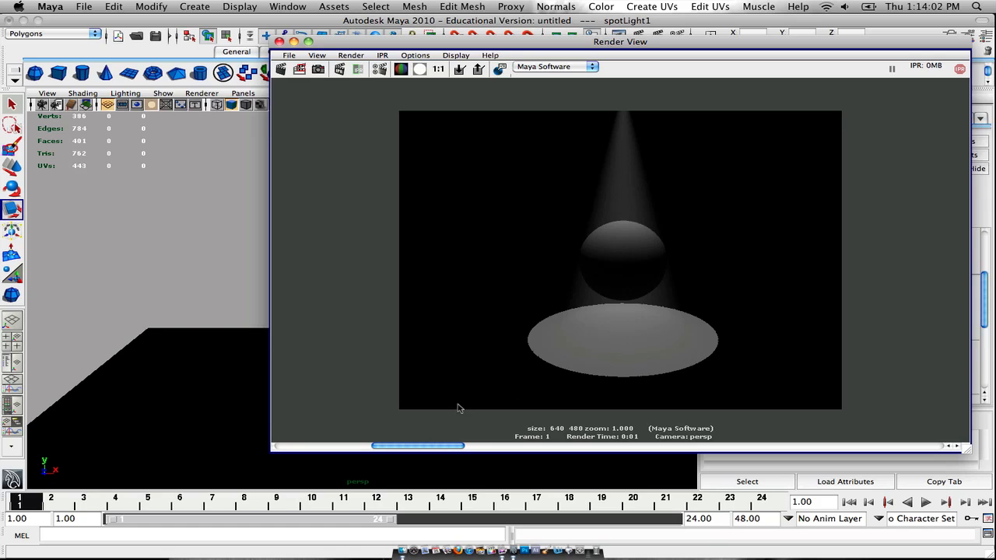
left_click_drag(436, 448, 337, 445)
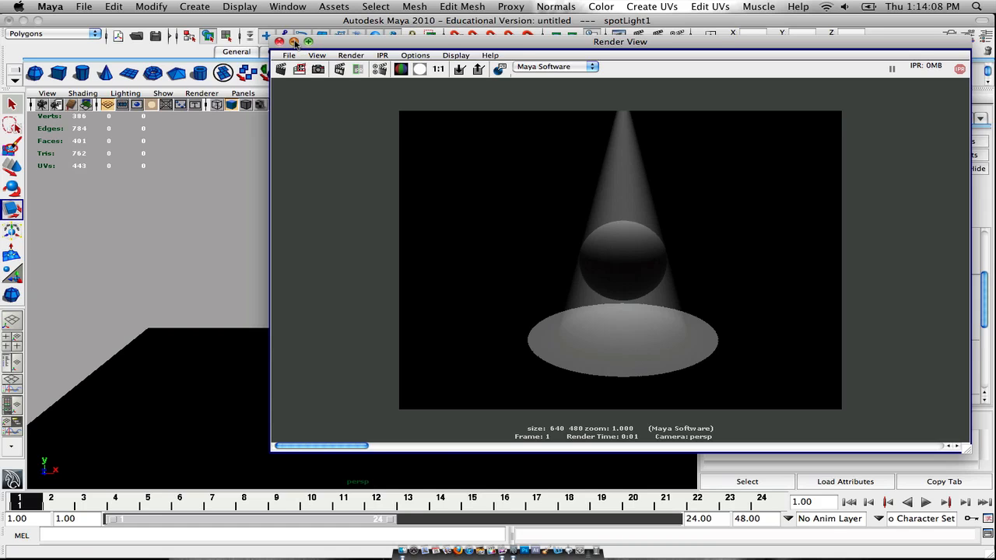
left_click(294, 41)
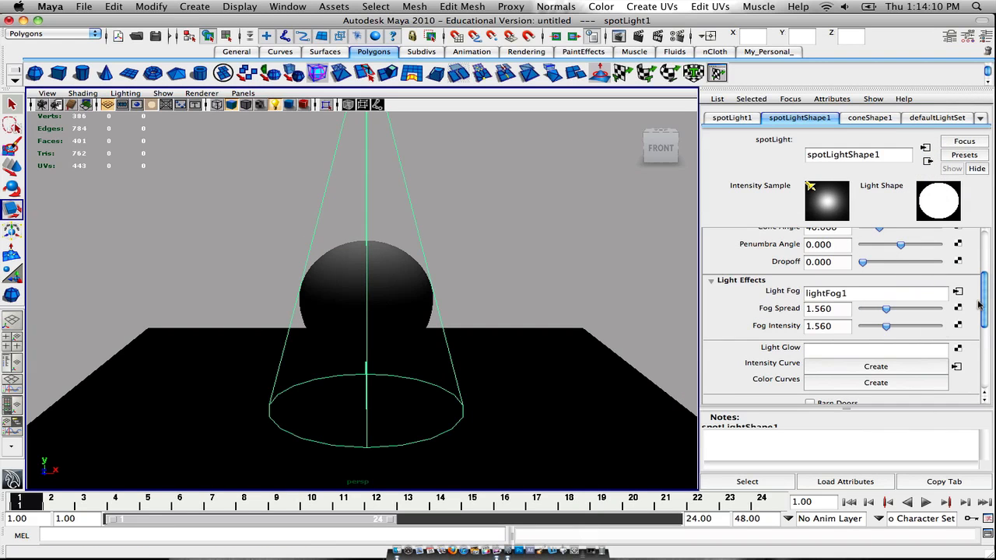
scroll(982, 308, "up", 5)
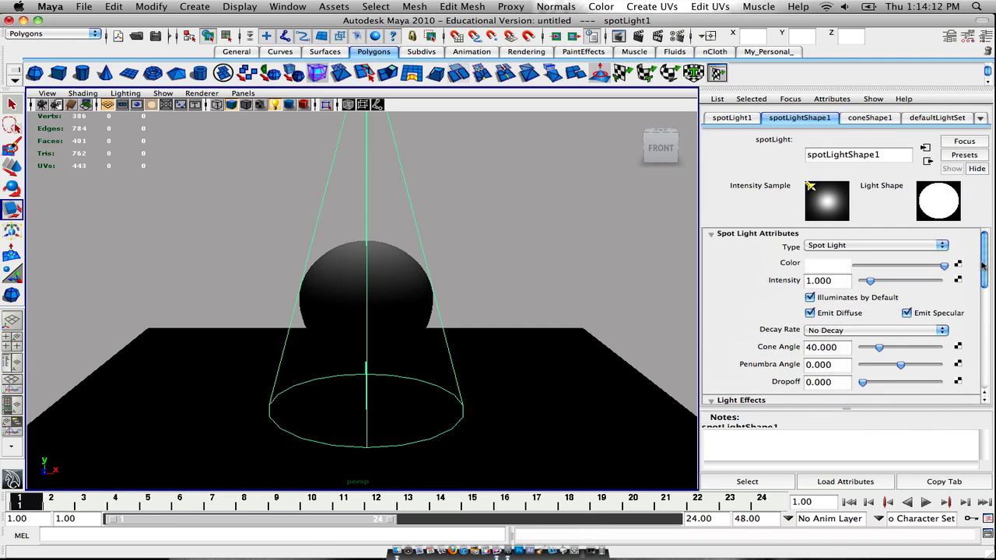
left_click(589, 552)
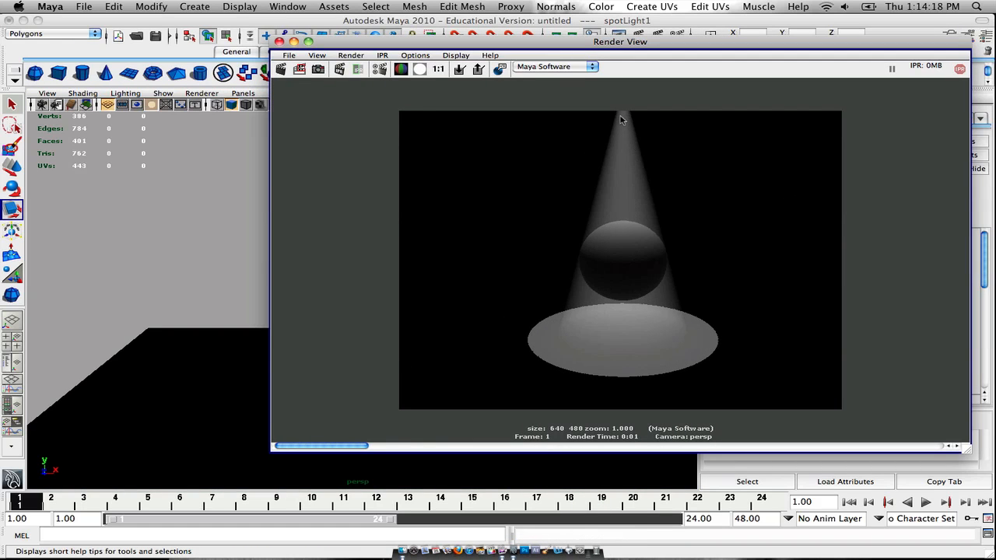
left_click(293, 41)
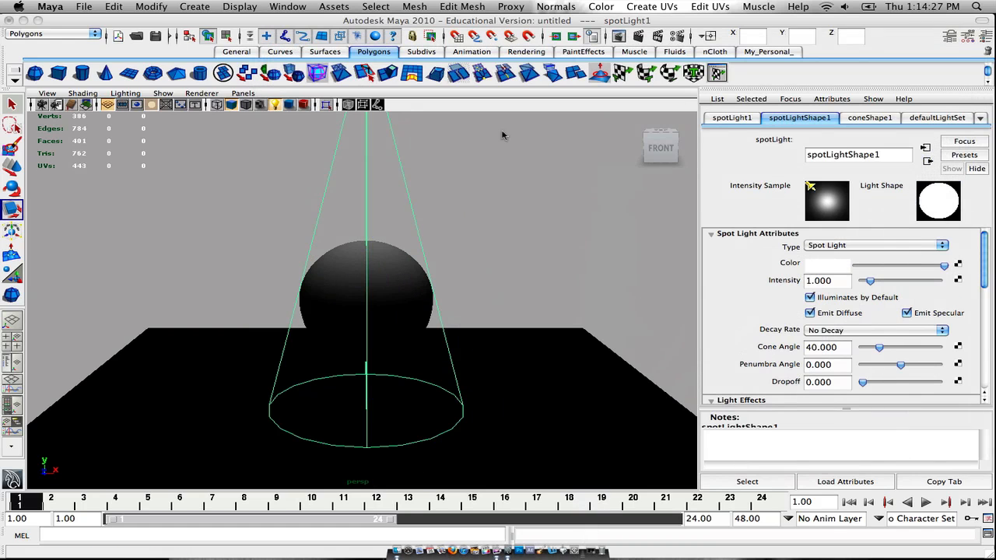
Set the spot light's color to green with hue 134.05, saturation 0.845 and value 1.000.
left_click(827, 266)
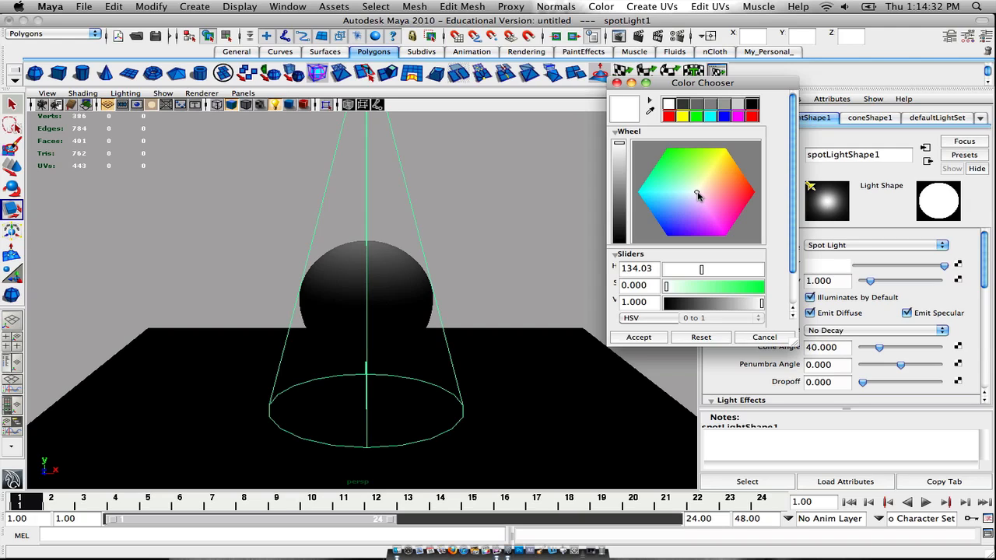
left_click_drag(695, 194, 665, 163)
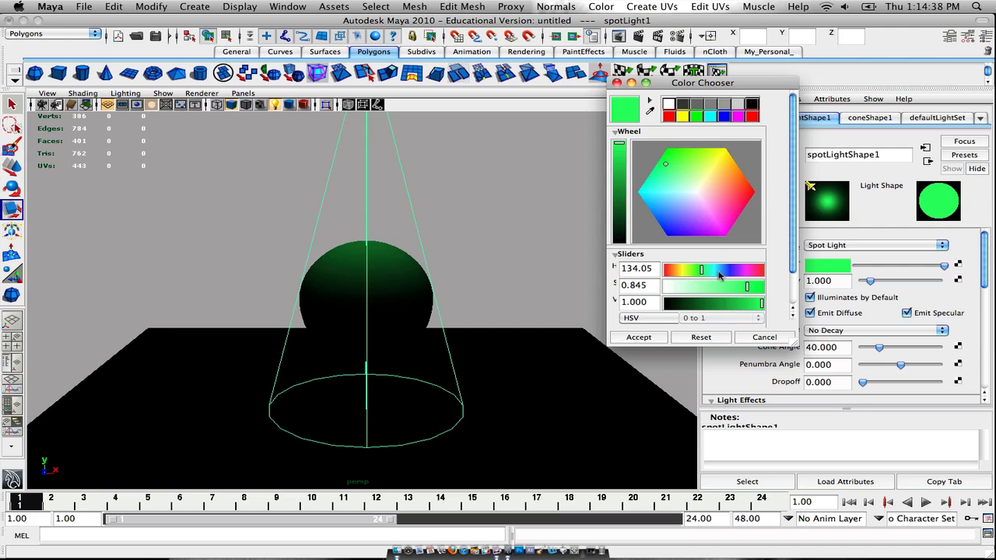
left_click(639, 337)
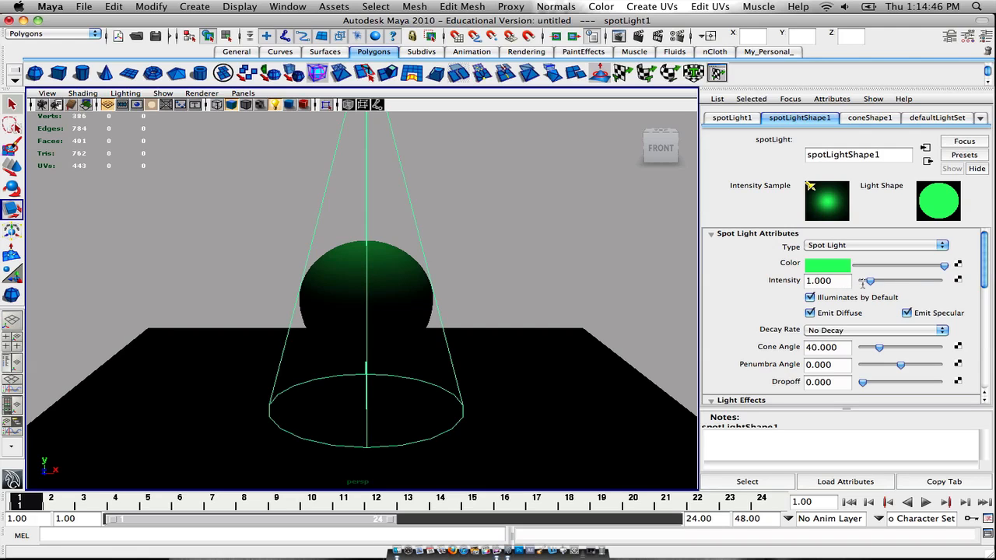
Try brighter spot light intensities up to about 5.2, and settle on an intensity of 1.193.
left_click_drag(871, 281, 903, 281)
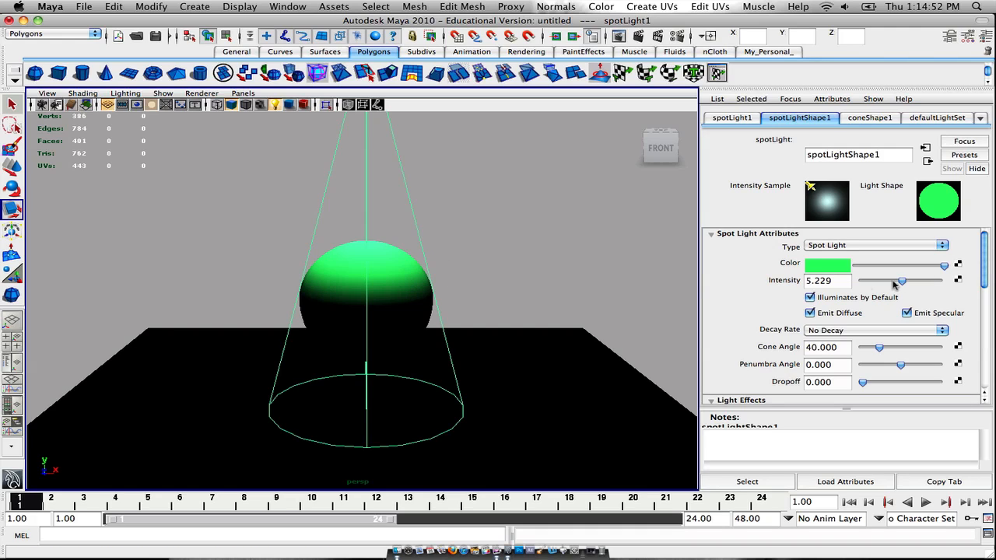
double_click(826, 280)
type("1")
key("Return")
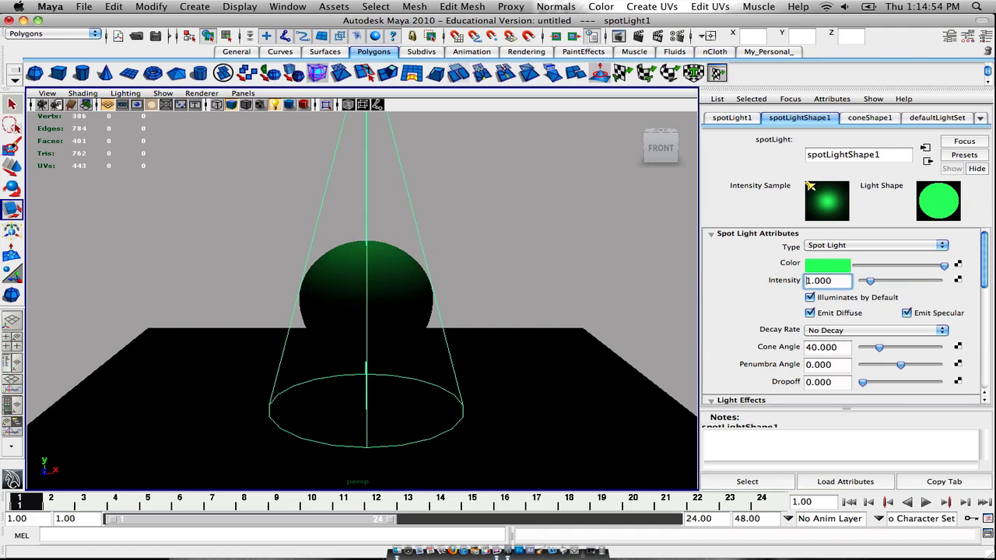
left_click_drag(869, 285, 872, 286)
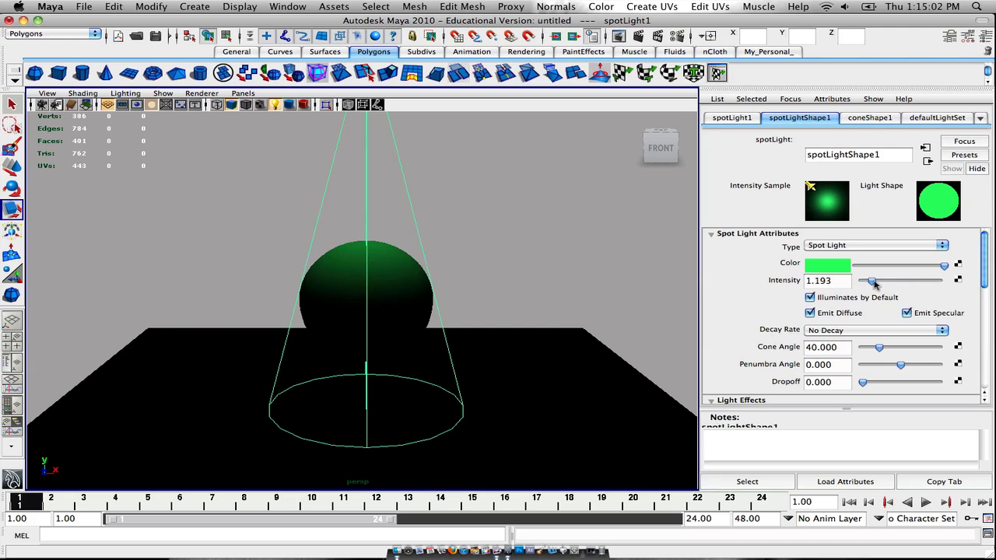
left_click_drag(874, 285, 894, 285)
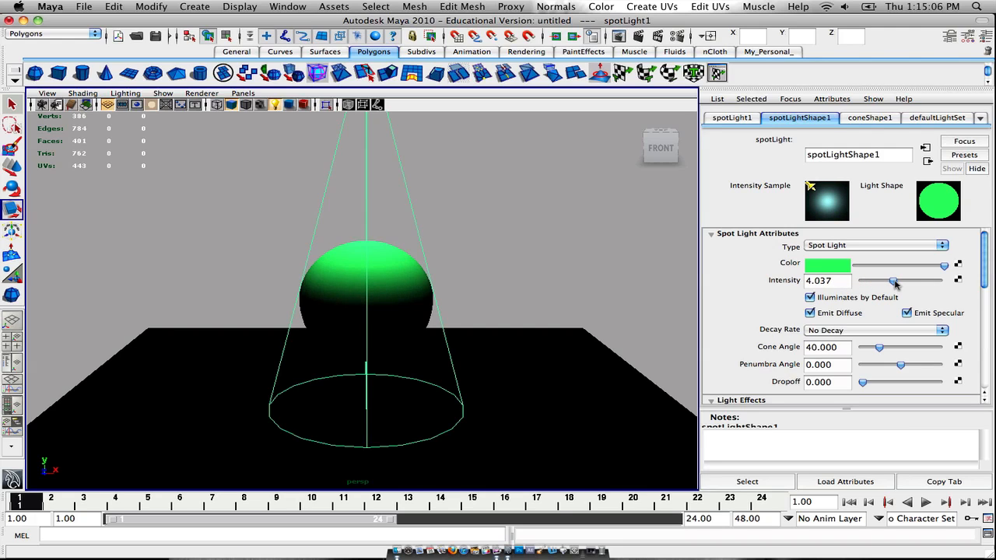
left_click_drag(894, 284, 871, 286)
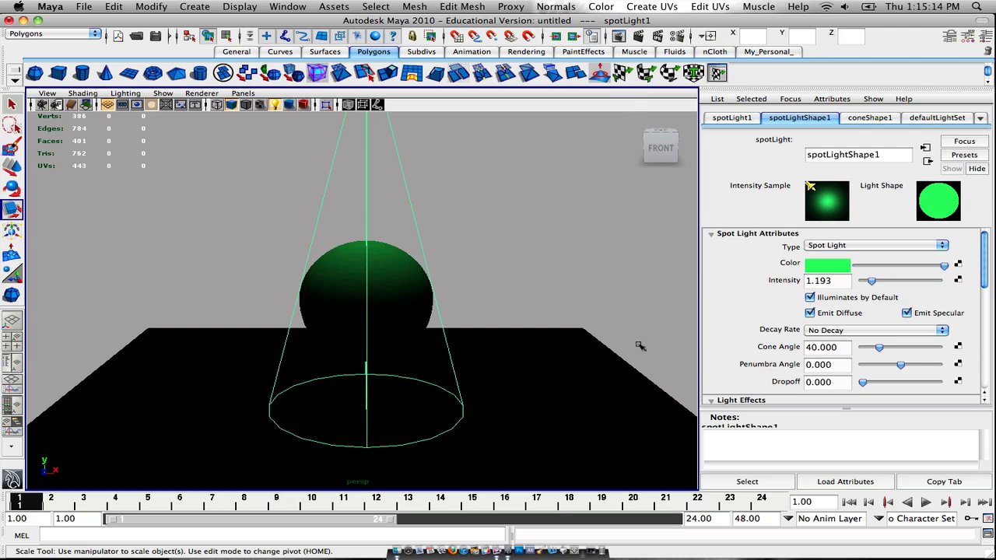
Keep the grey render for comparison, render the green fogged cone, and minimize the render window.
left_click(592, 552)
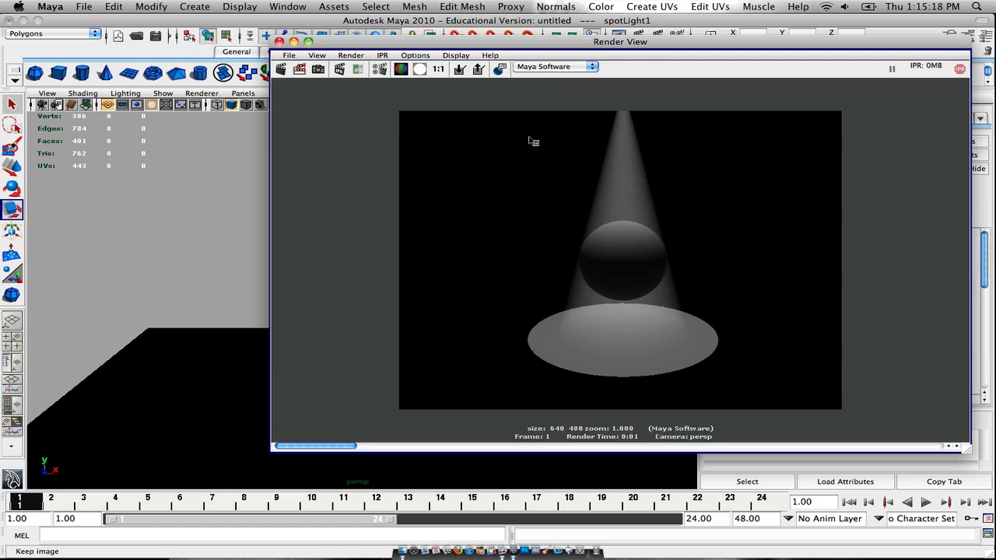
left_click(280, 70)
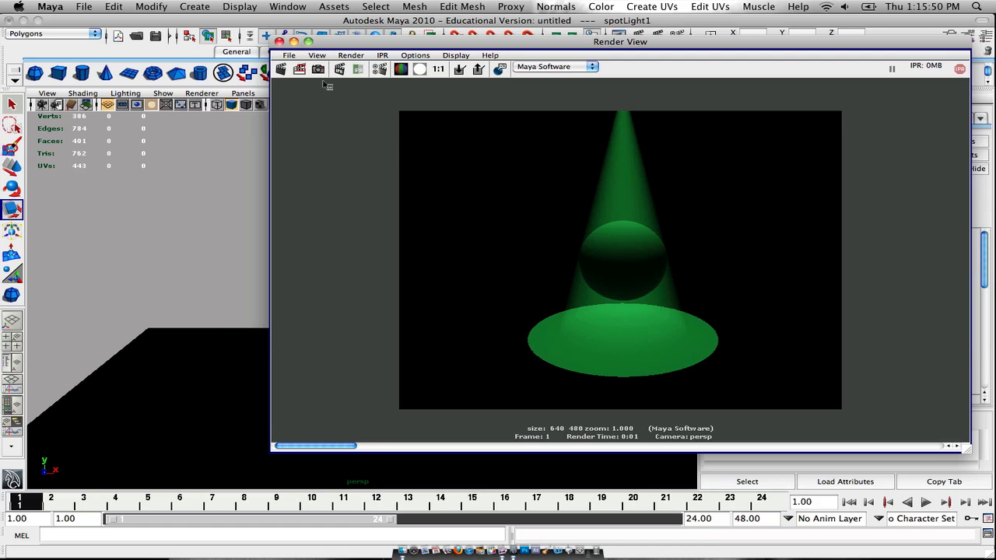
left_click(293, 42)
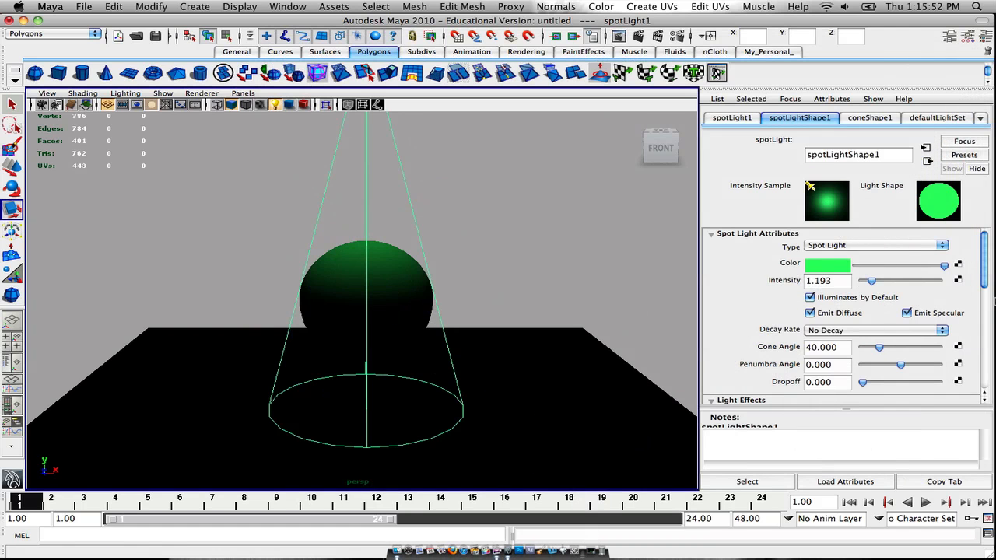
Set the spot light's Penumbra Angle to 1.927 and its Dropoff to 2.340.
left_click_drag(982, 251, 984, 278)
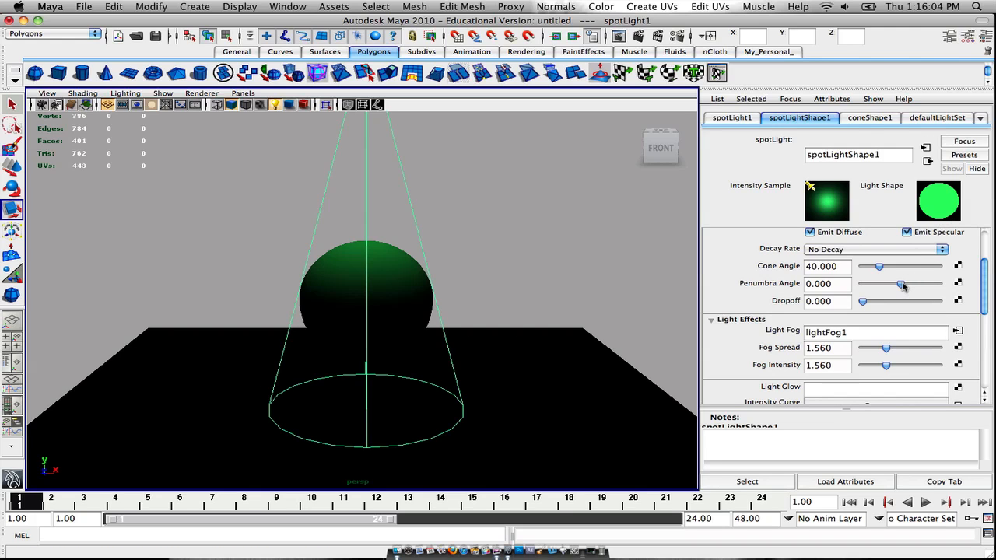
left_click_drag(903, 286, 906, 287)
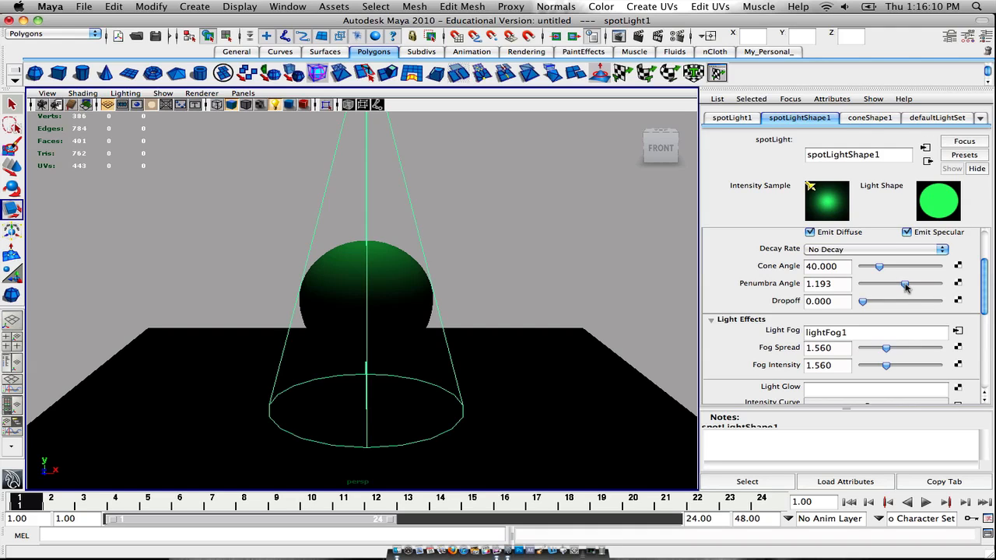
left_click_drag(906, 287, 907, 287)
left_click_drag(862, 302, 864, 304)
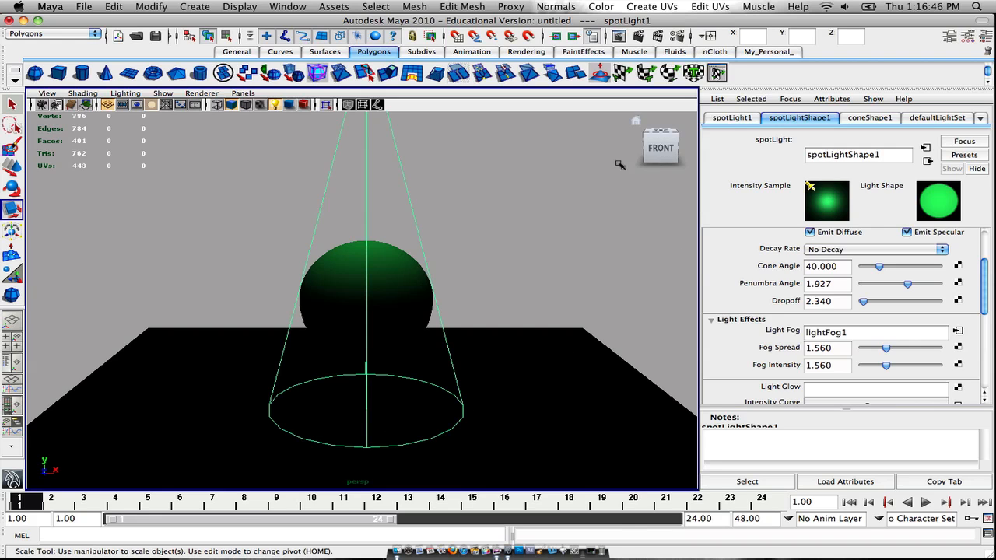
Keep the hard-edged green render, and re-render the scene with the new penumbra and dropoff.
left_click(592, 552)
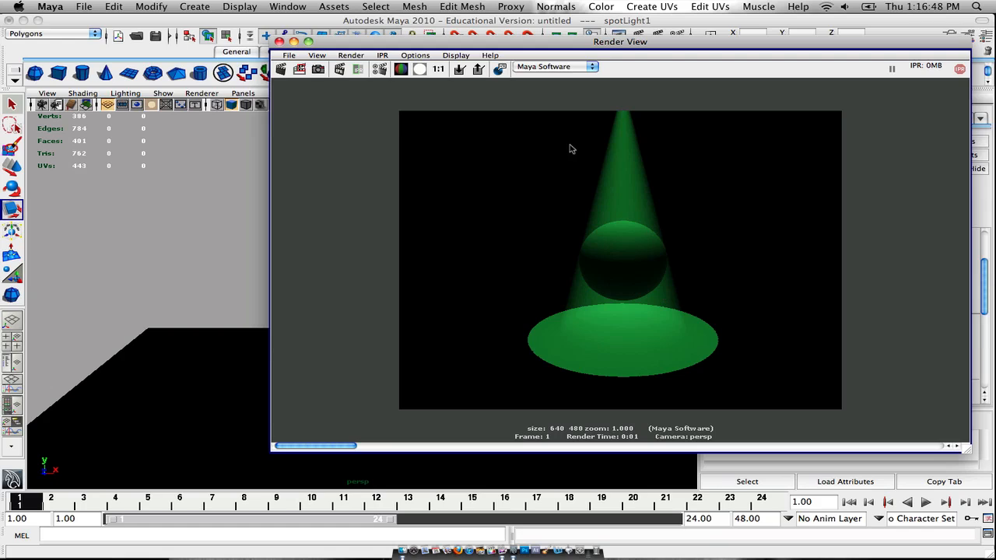
left_click(459, 69)
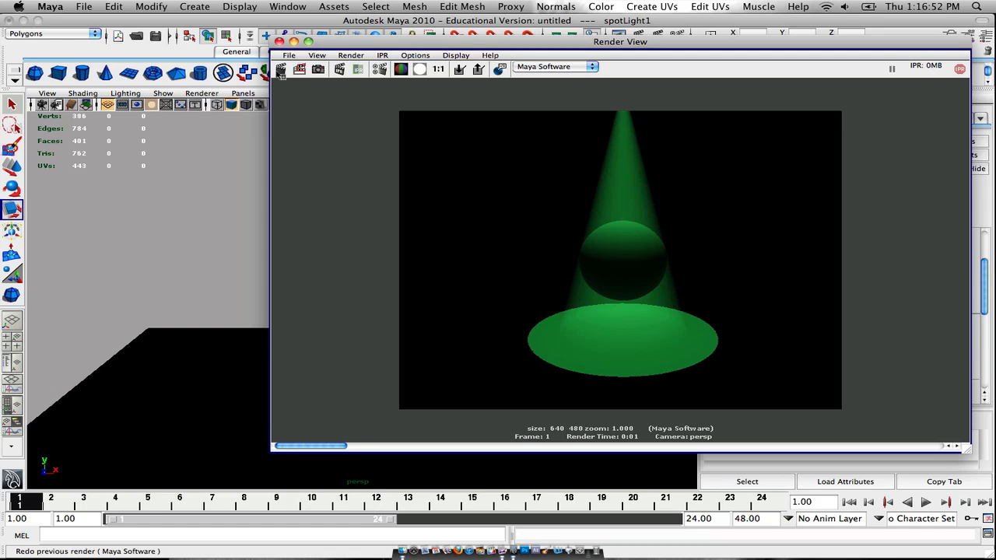
left_click(281, 70)
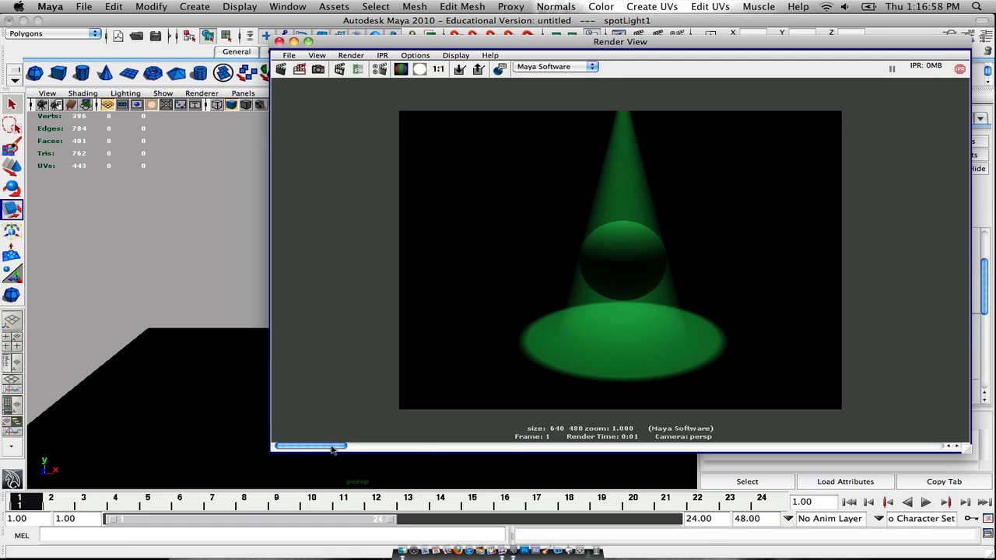
Compare the light pool's edges in the two green renders, keep the newest image, and minimize the render window.
left_click(354, 447)
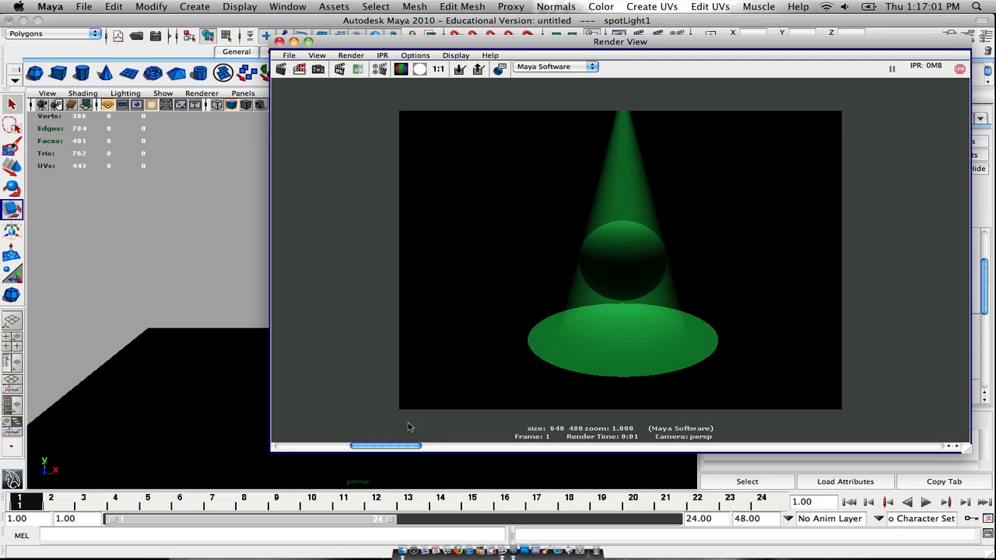
left_click(354, 448)
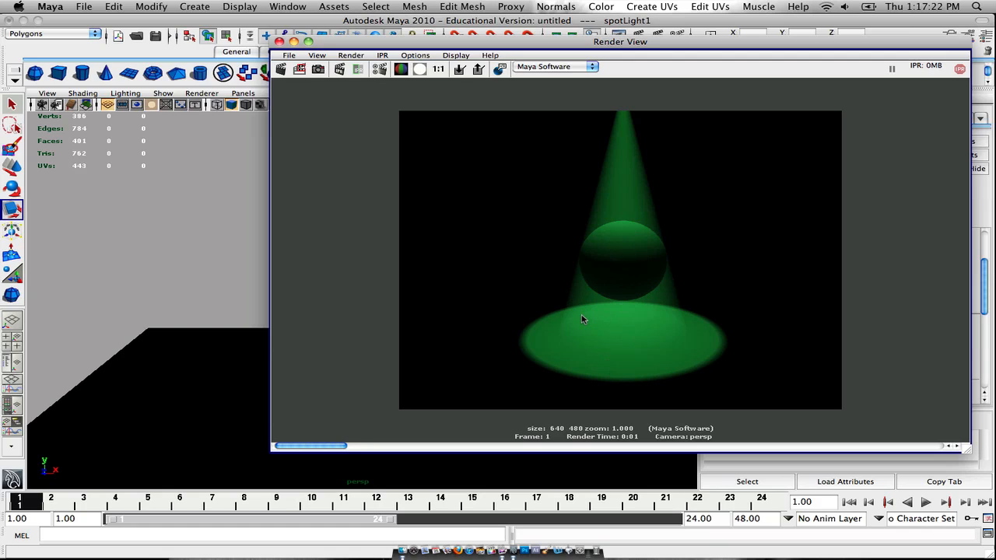
left_click(459, 69)
left_click(293, 41)
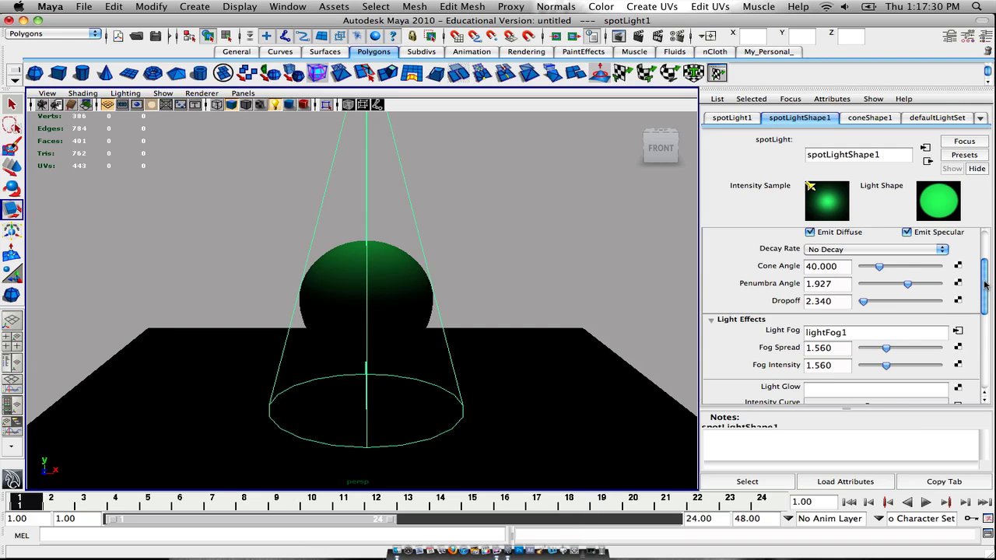
Set both the Fog Spread and the Fog Intensity of the spot light to 1.789.
left_click_drag(983, 285, 984, 304)
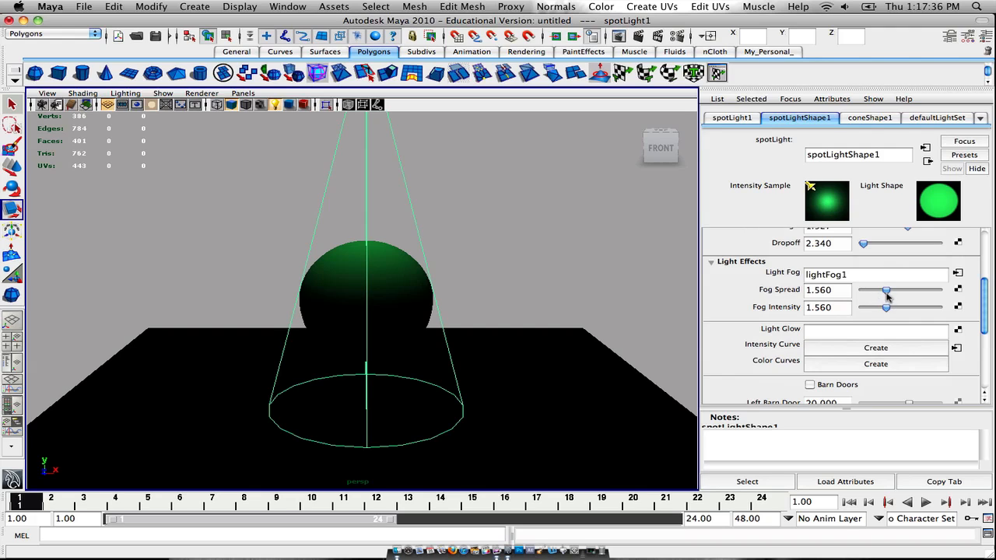
left_click_drag(887, 294, 891, 293)
left_click_drag(887, 310, 890, 310)
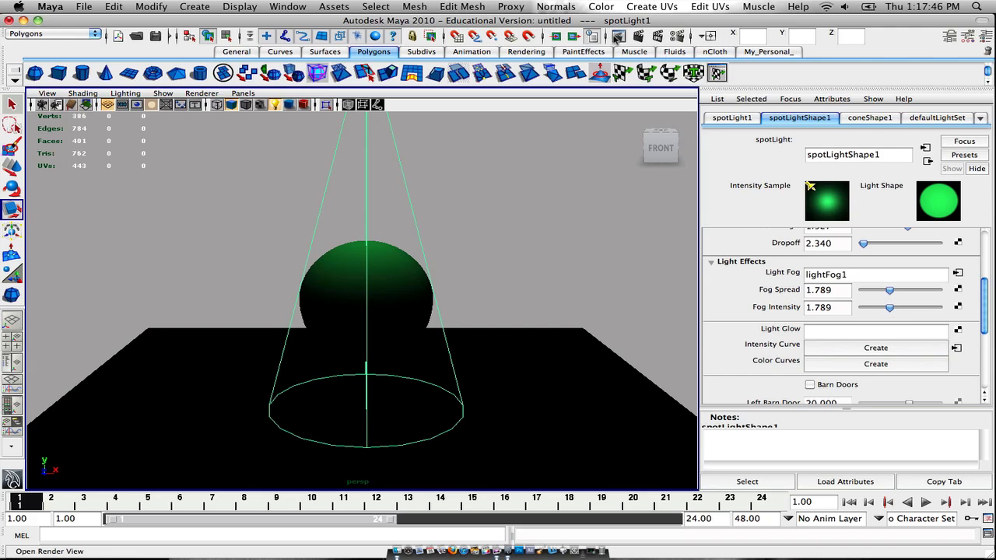
Re-render the current frame in the render window with the increased fog values.
left_click(618, 37)
left_click(639, 37)
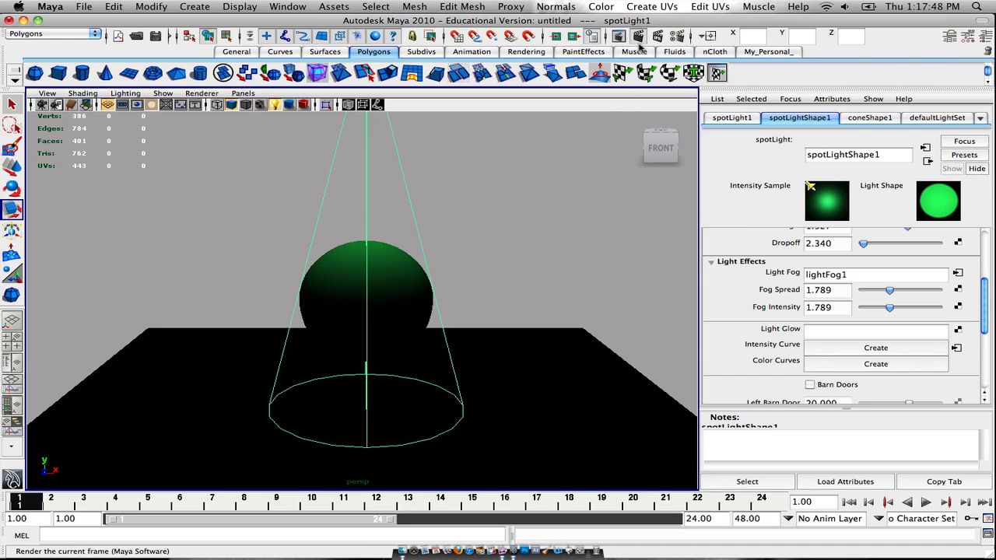
left_click(281, 70)
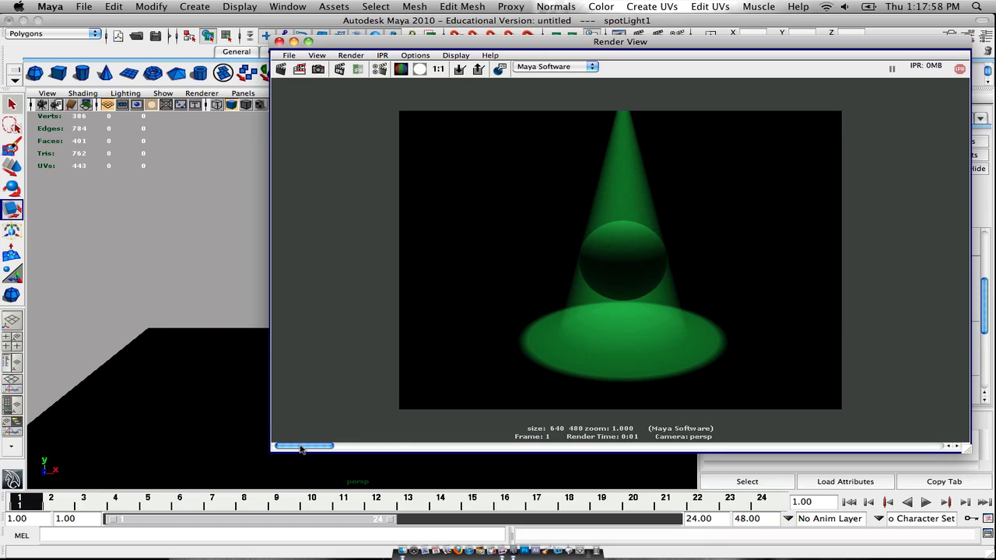
Compare the new fogged render with the kept images, and review the spot light's cone, penumbra, dropoff and fog settings against it.
left_click_drag(301, 449, 274, 447)
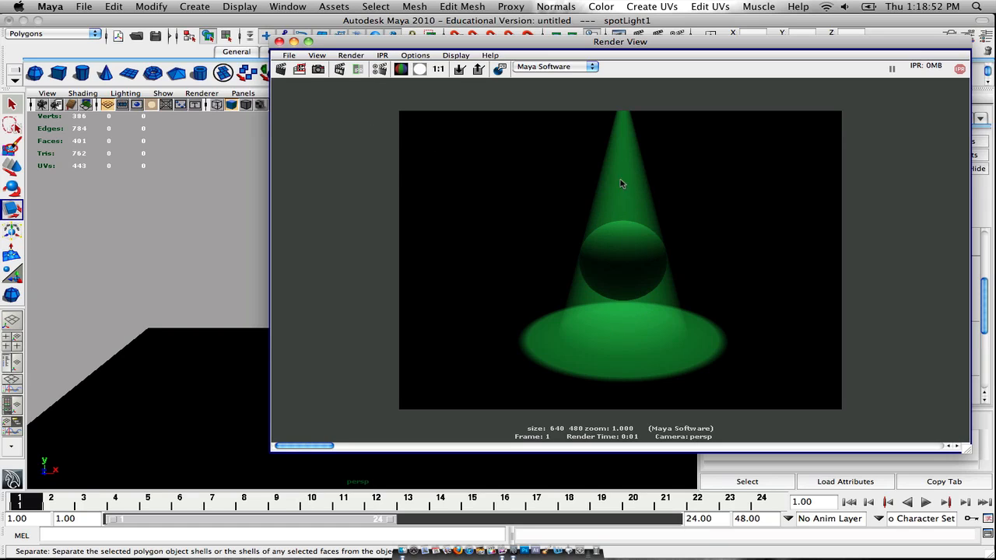
left_click(292, 41)
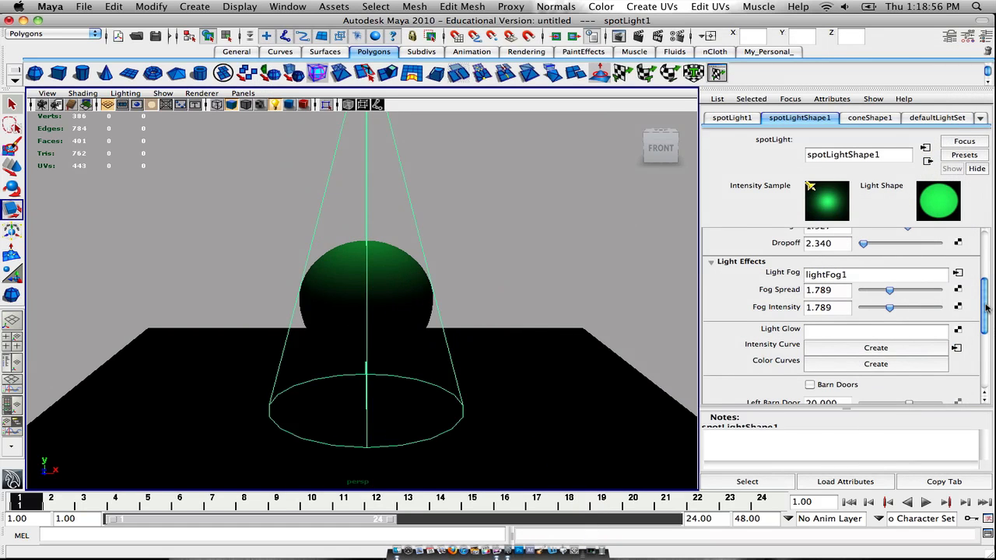
left_click_drag(985, 308, 987, 282)
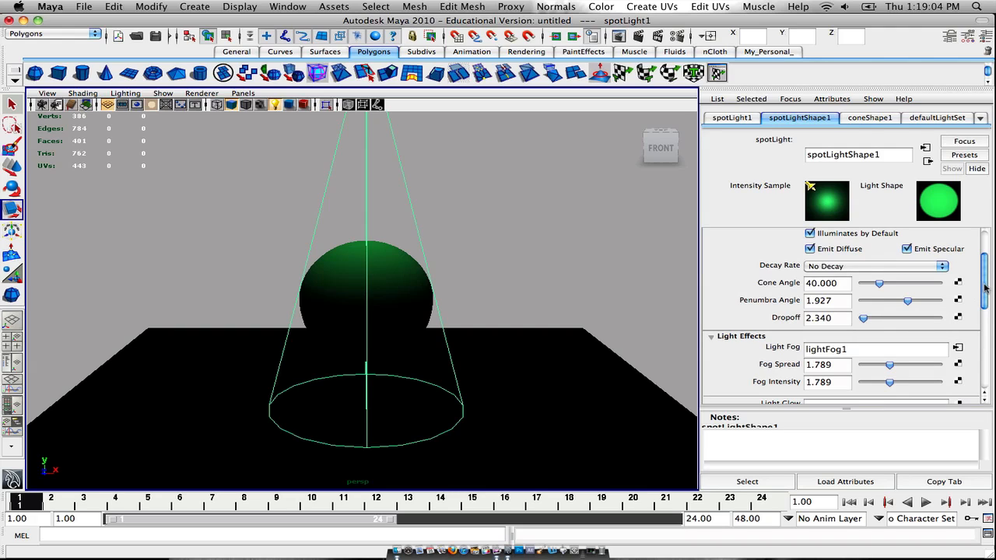
left_click(576, 552)
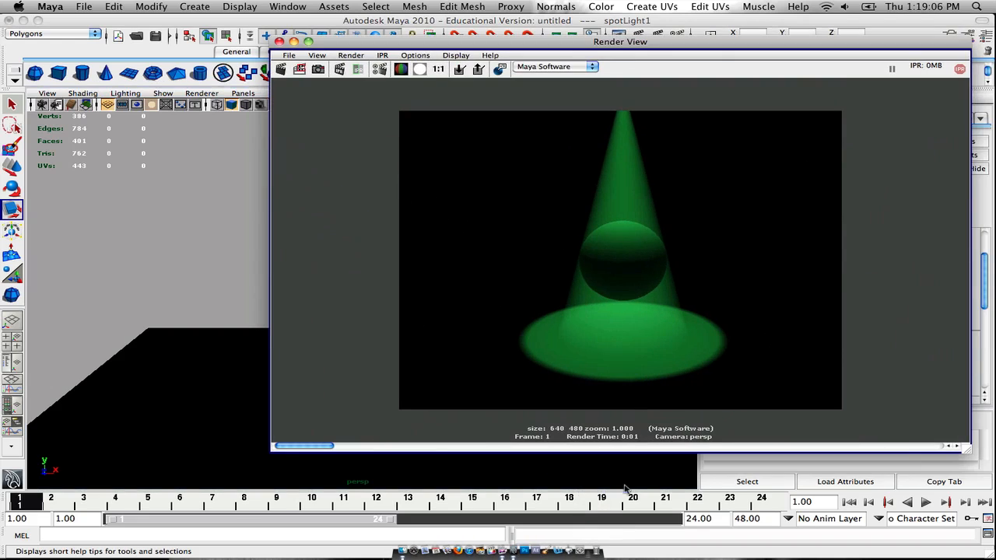